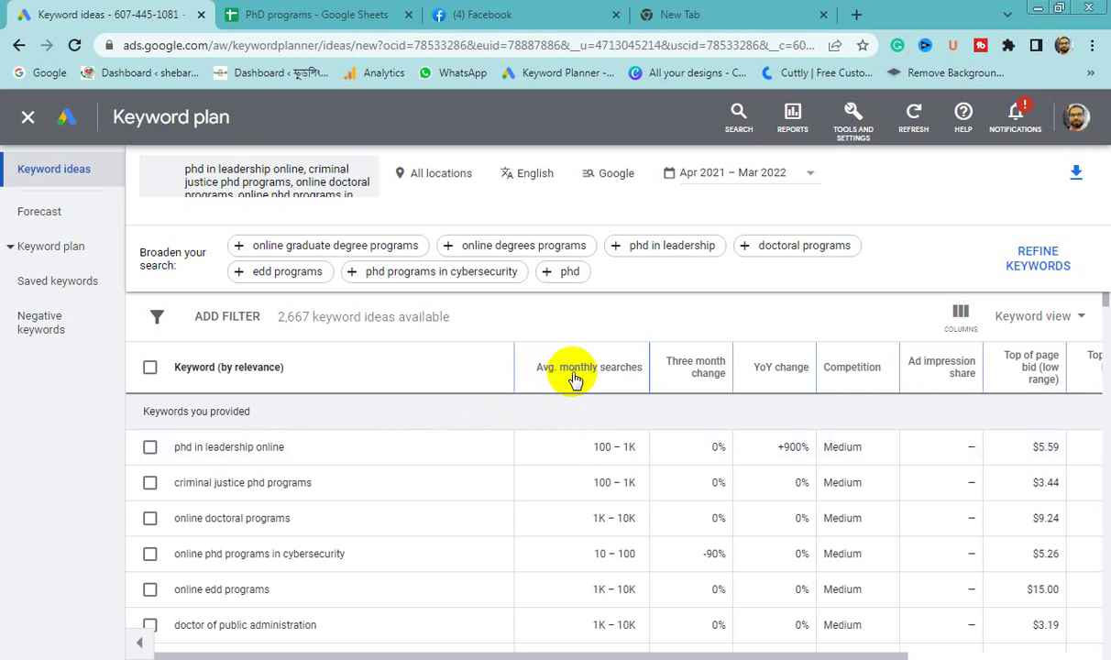
{"action": "mouse_move", "coordinate": [618, 379]}
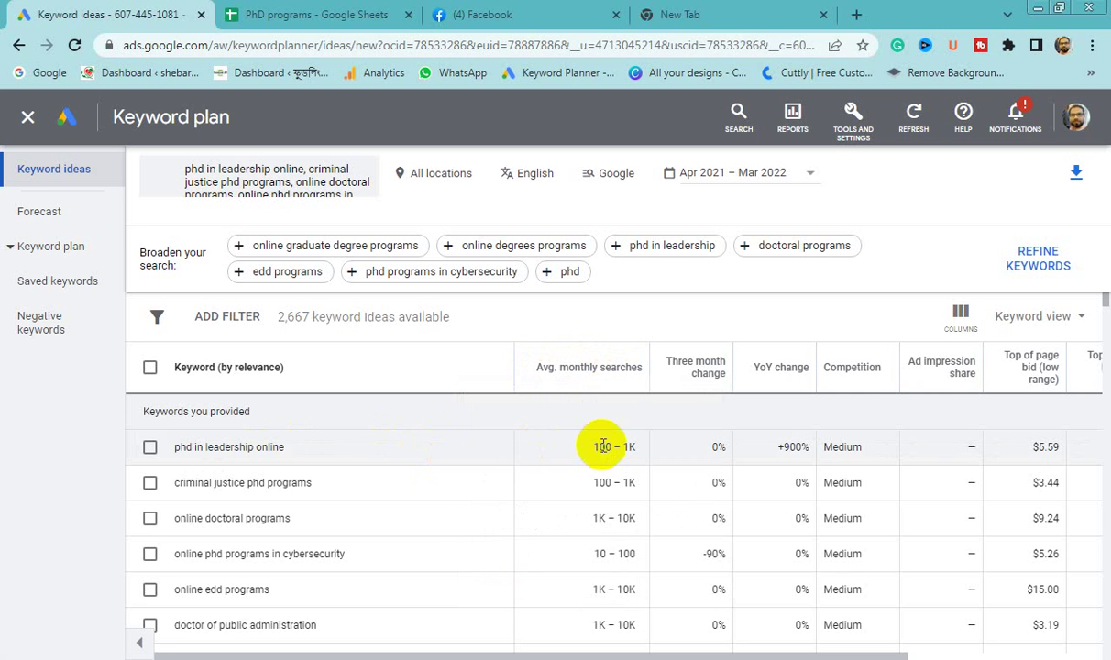
{"action": "mouse_move", "coordinate": [719, 378]}
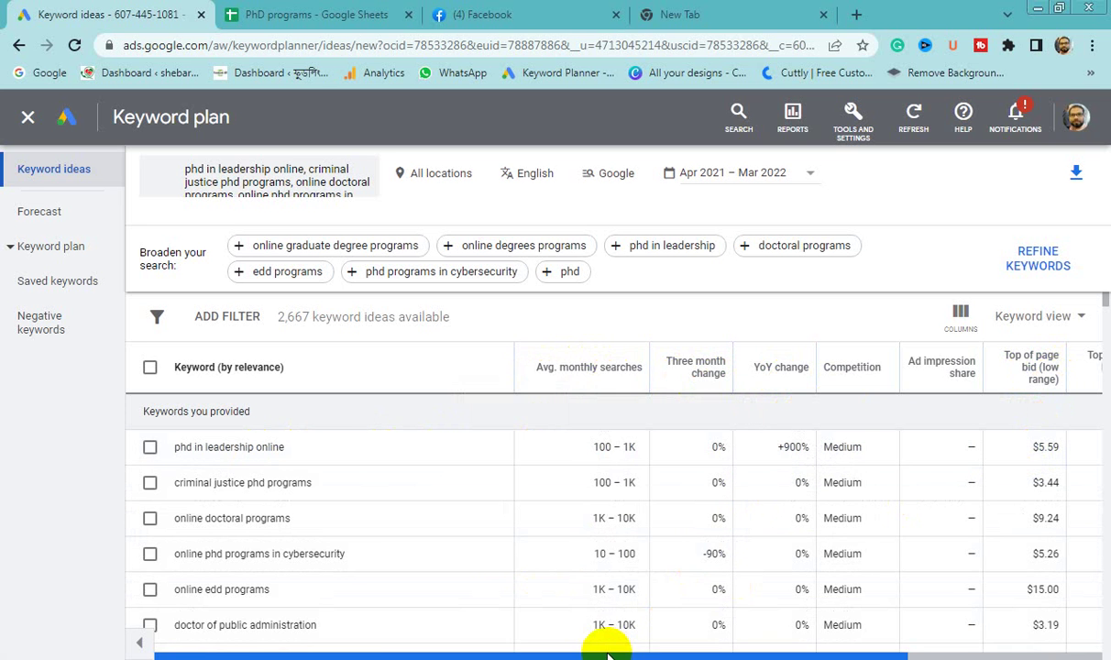
{"action": "mouse_move", "coordinate": [608, 653]}
{"action": "left_mouse_down"}
{"action": "mouse_move", "coordinate": [761, 647]}
{"action": "mouse_move", "coordinate": [591, 651]}
{"action": "left_mouse_up"}
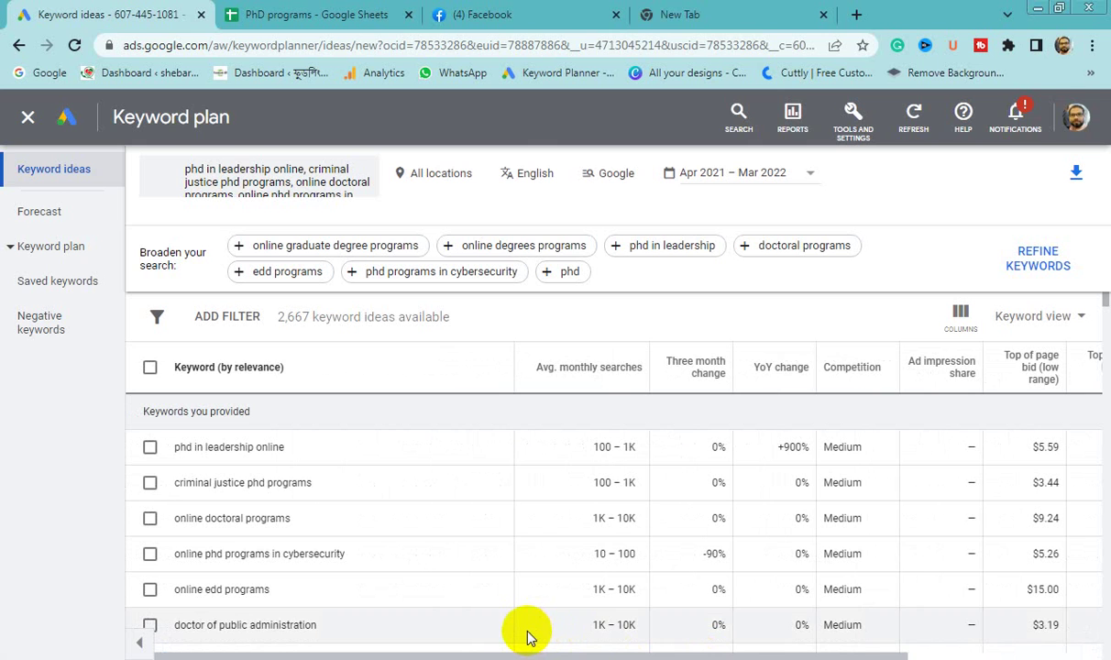
{"action": "left_click", "coordinate": [642, 15]}
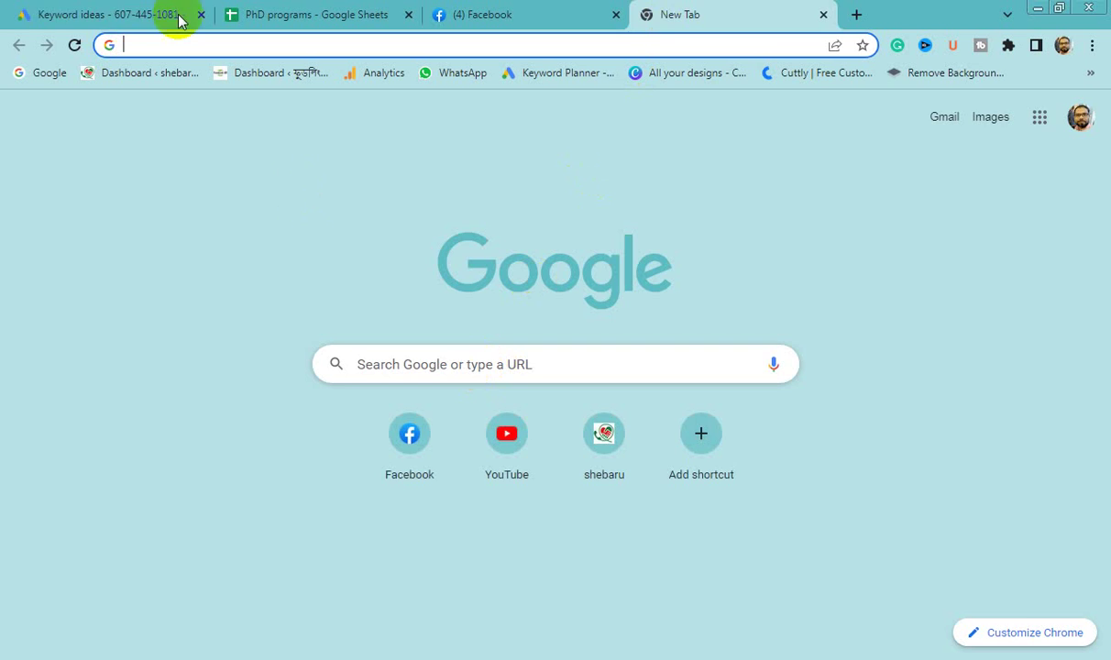
{"action": "left_click", "coordinate": [131, 11]}
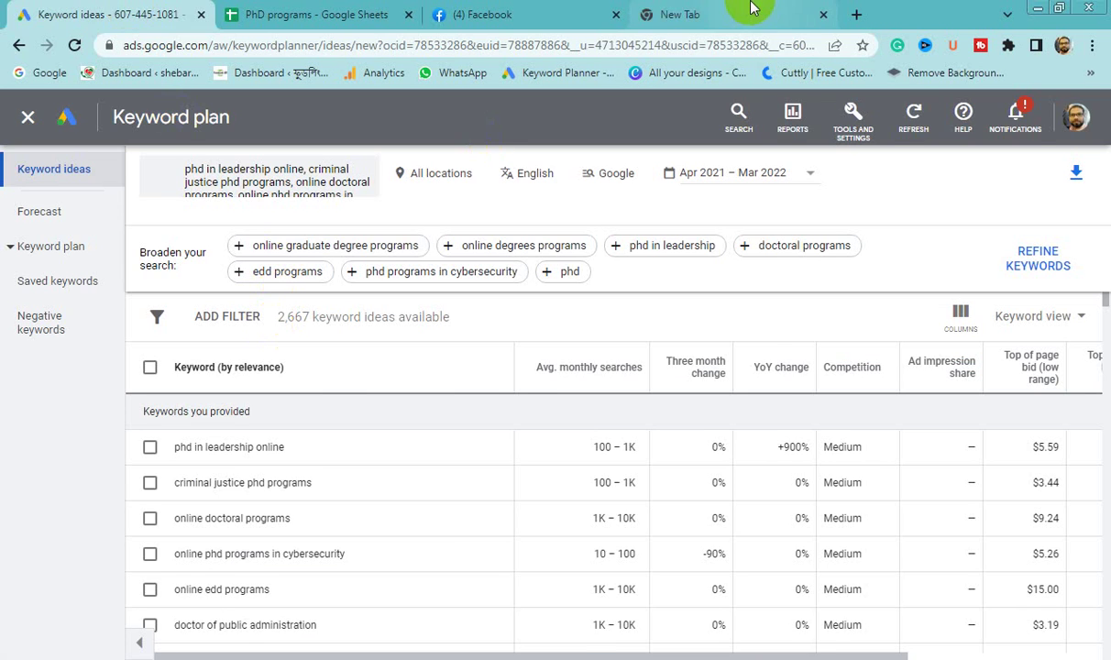
- Search Google for "google keyword planner" in the empty browser tab
{"action": "left_click", "coordinate": [719, 11]}
{"action": "left_click", "coordinate": [472, 359]}
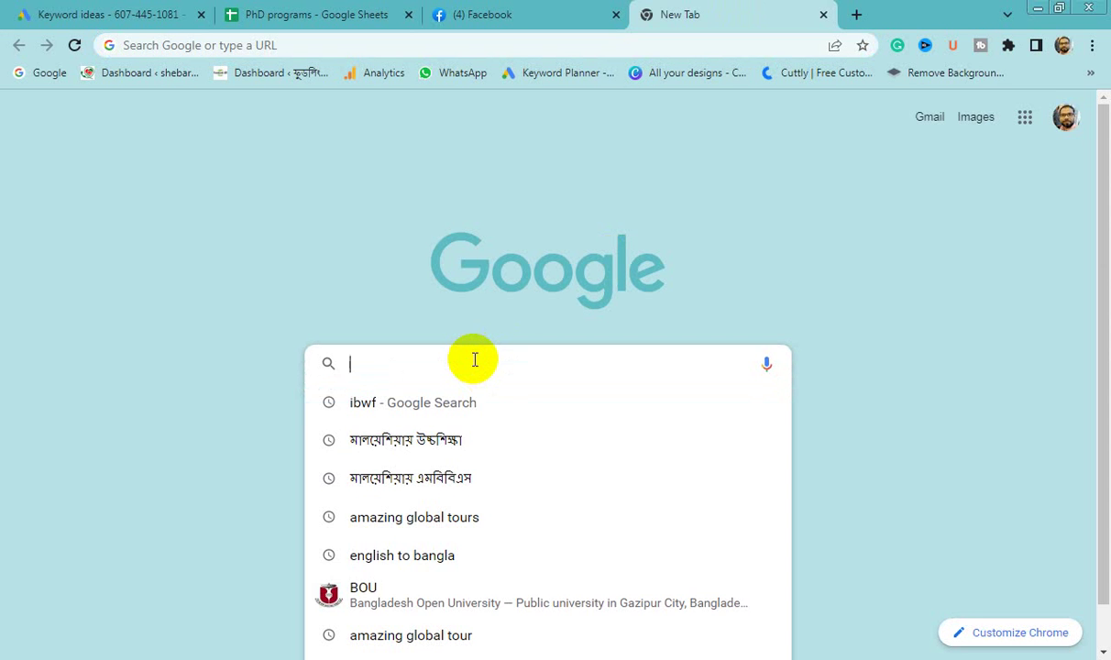
{"action": "type", "text": "gogo"}
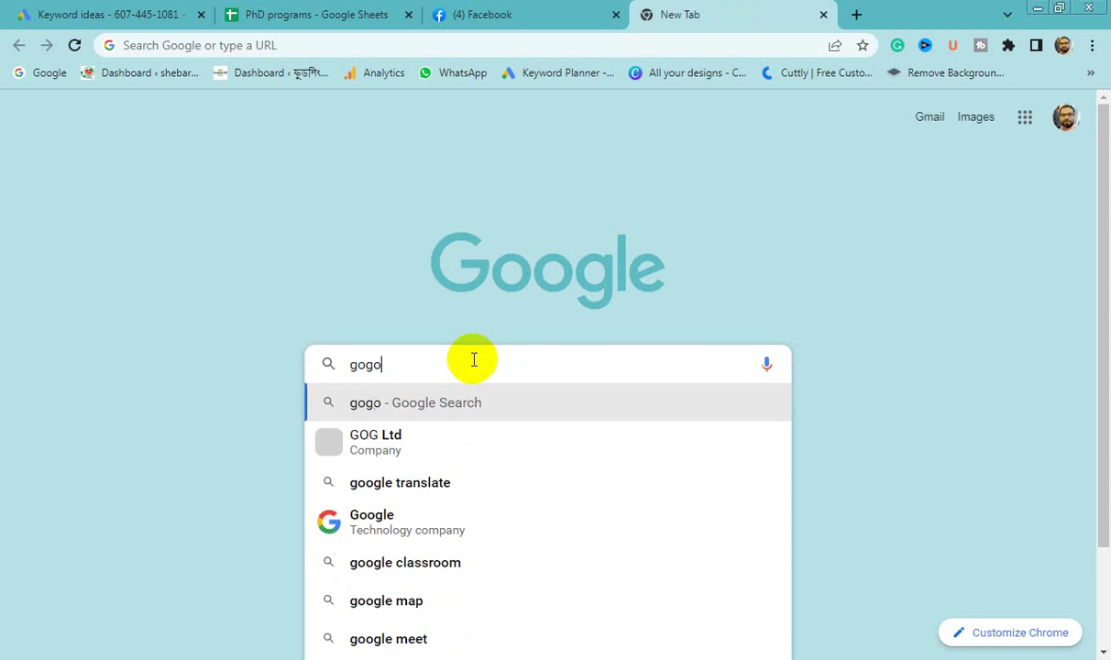
{"action": "type", "text": "le"}
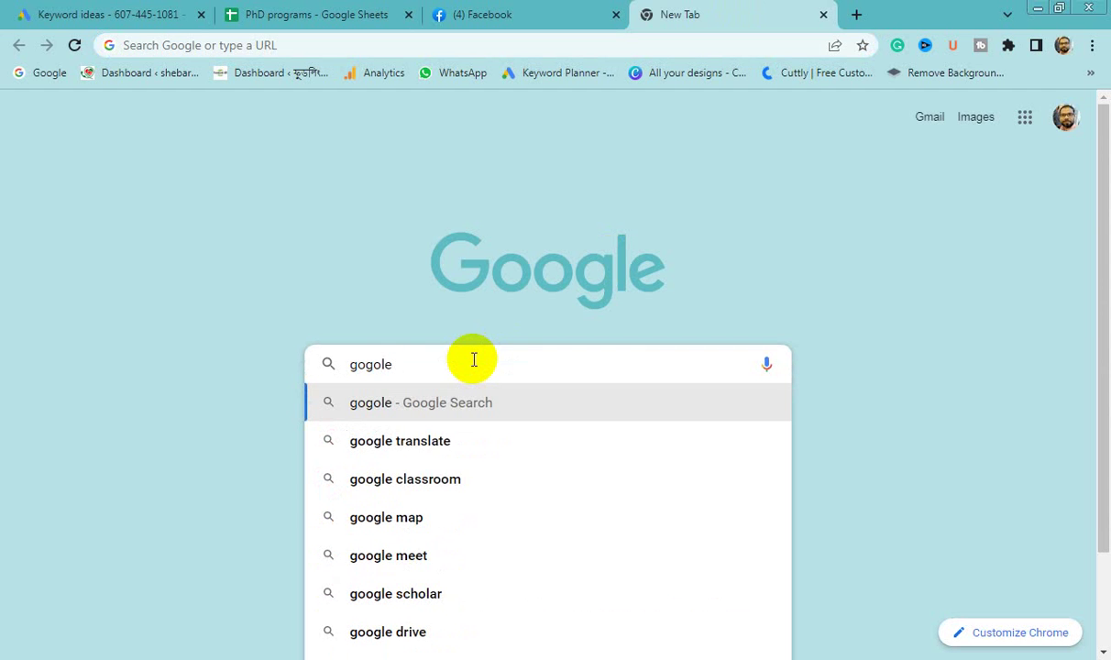
{"action": "type", "text": " key"}
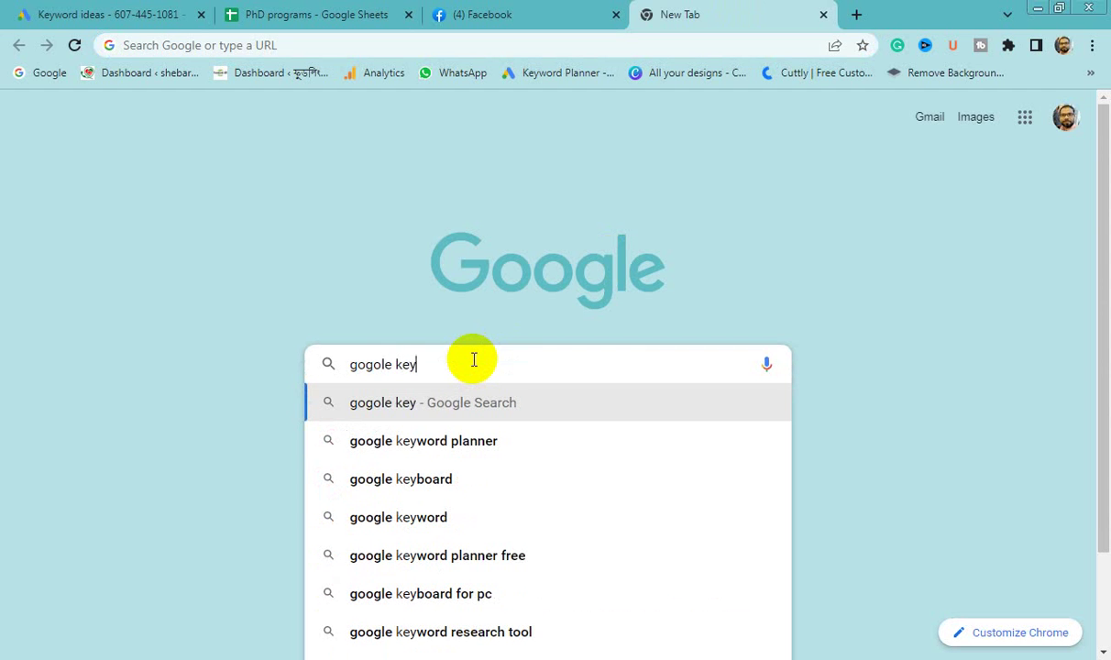
{"action": "left_click", "coordinate": [436, 443]}
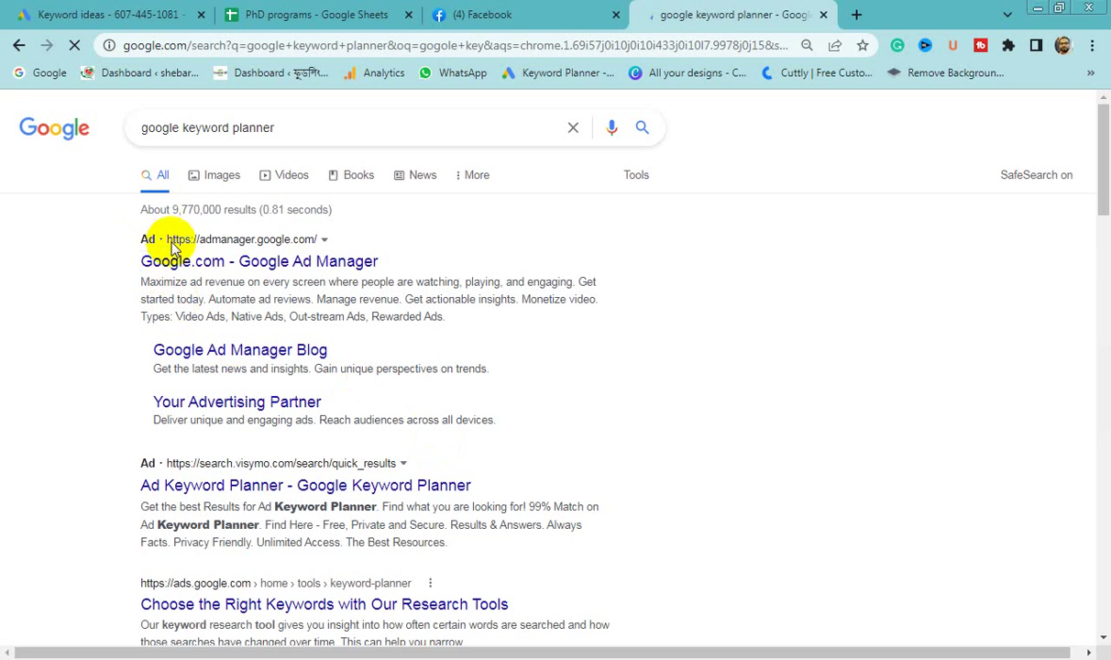
- Open Keyword Planner from the official Google Ads search result, using the first listed Google Ads account marked Cancelled
{"action": "scroll", "coordinate": [202, 366], "scroll_direction": "down", "scroll_amount": 1}
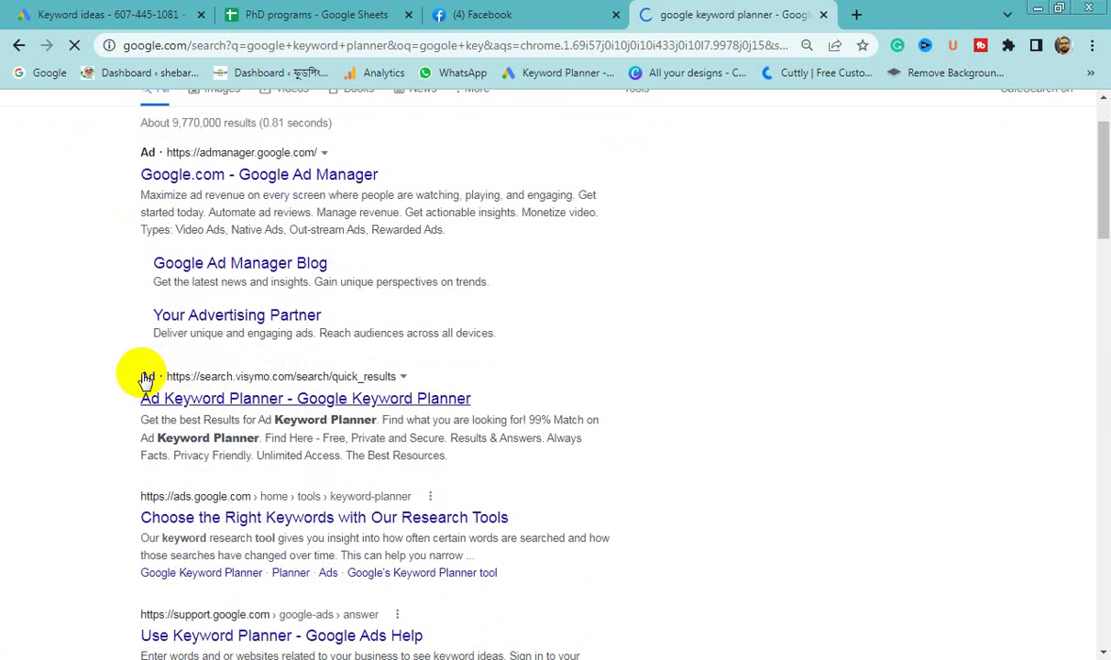
{"action": "scroll", "coordinate": [184, 396], "scroll_direction": "down", "scroll_amount": 1}
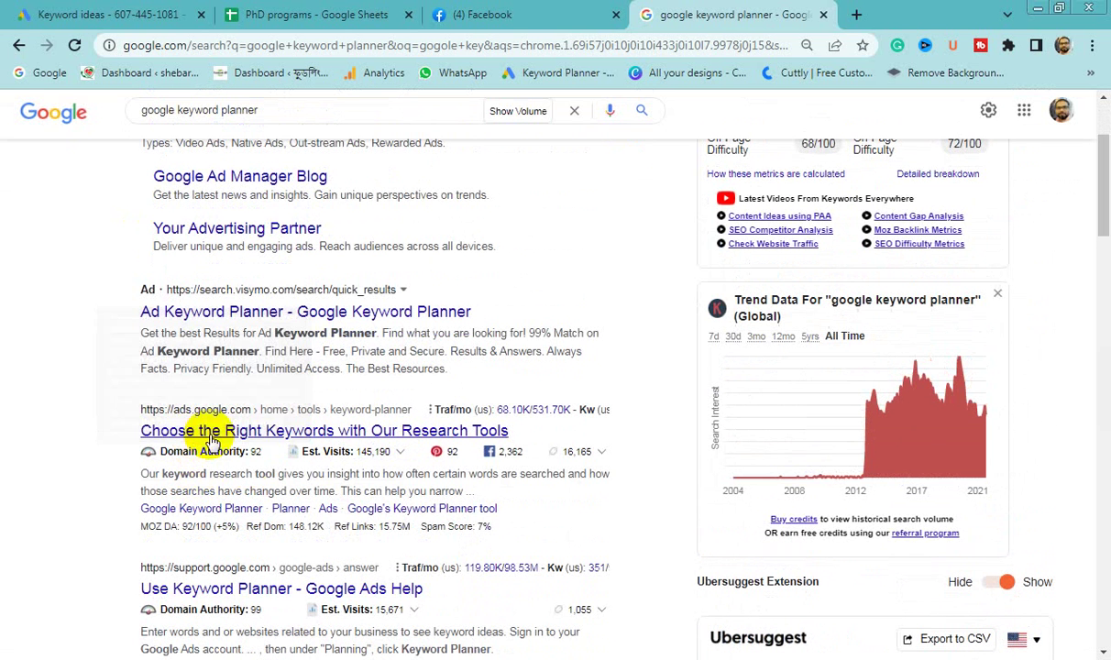
{"action": "left_click", "coordinate": [288, 439]}
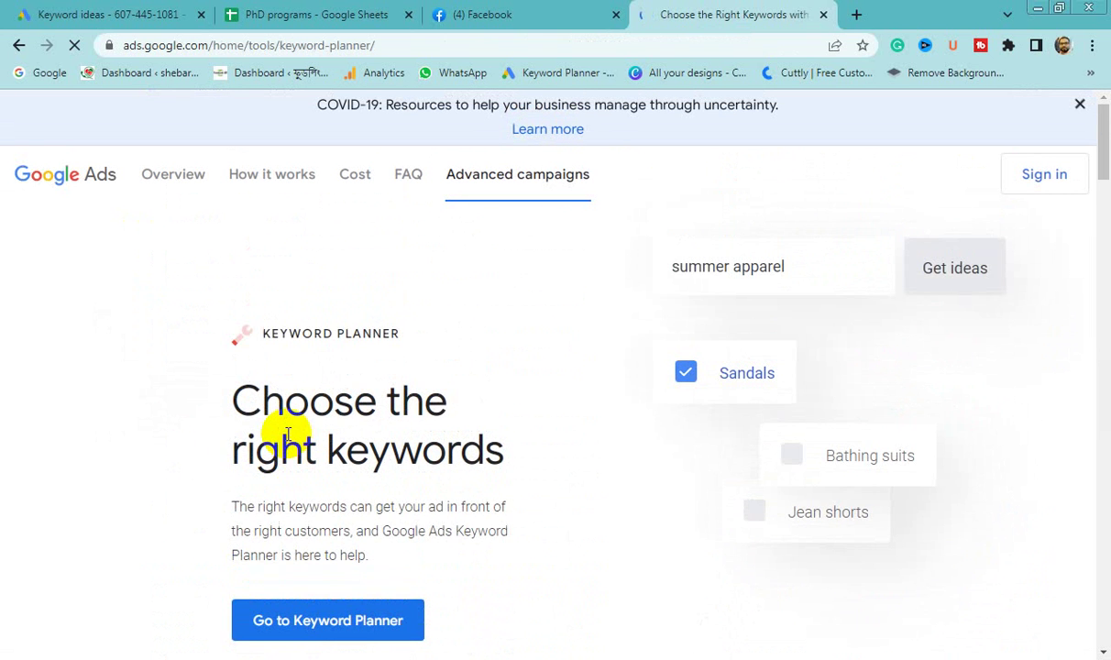
{"action": "scroll", "coordinate": [287, 432], "scroll_direction": "down", "scroll_amount": 3}
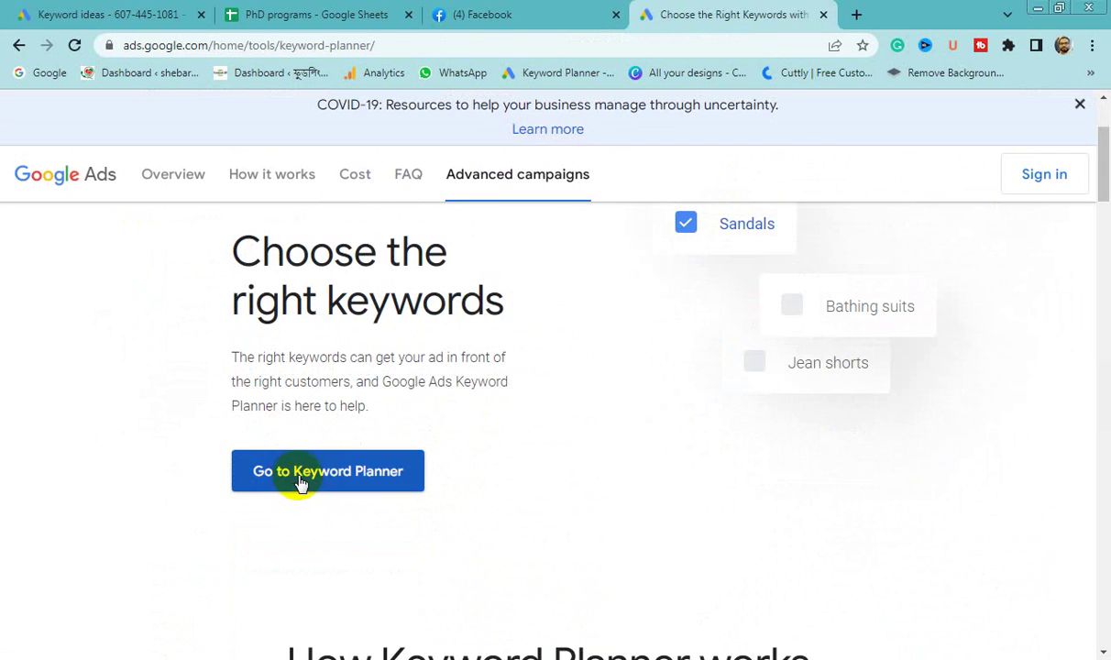
{"action": "left_click", "coordinate": [306, 481]}
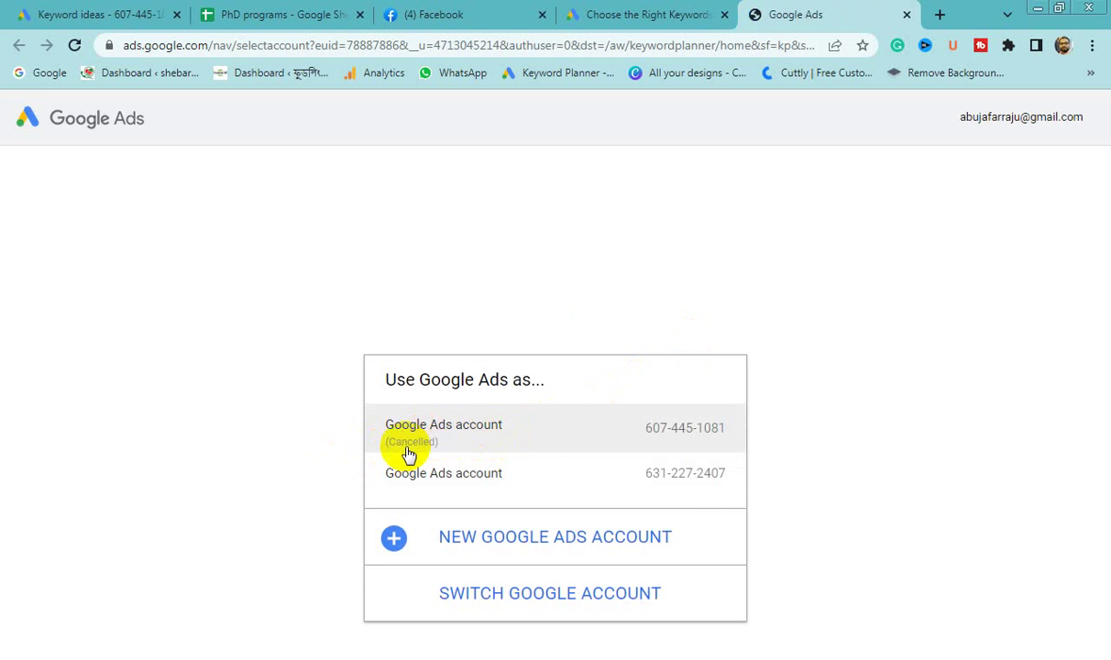
{"action": "left_click", "coordinate": [520, 434]}
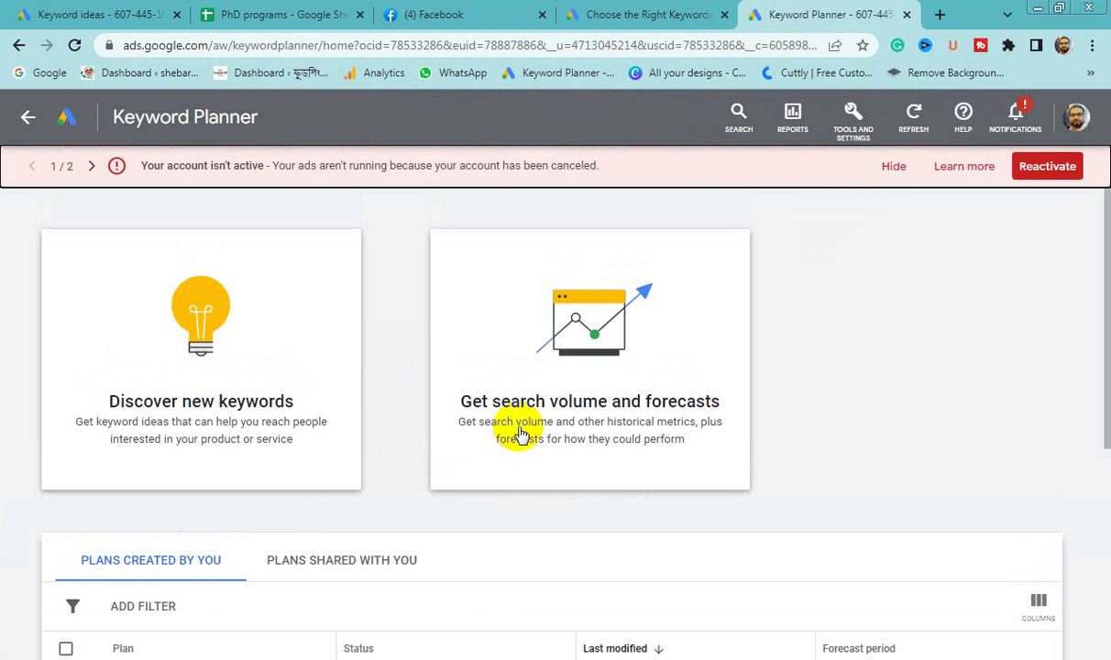
- Close the old keyword ideas page and start discovering new keywords in the newly opened Keyword Planner
{"action": "left_click", "coordinate": [128, 17]}
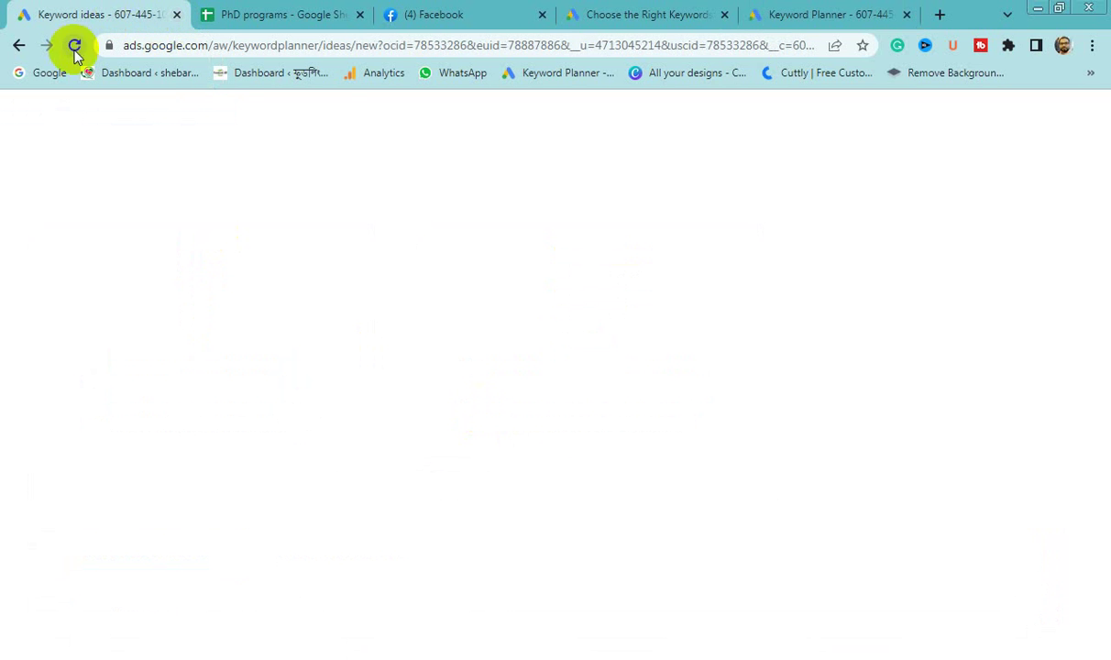
{"action": "key", "text": "ctrl+w"}
{"action": "left_click", "coordinate": [669, 15]}
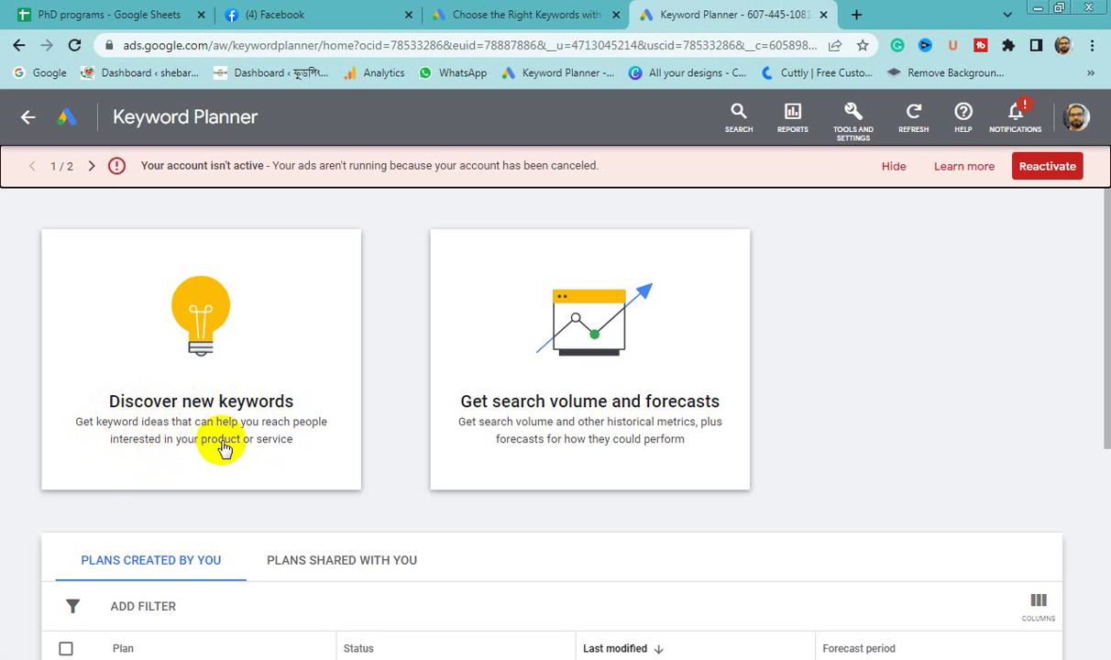
{"action": "left_click", "coordinate": [207, 409]}
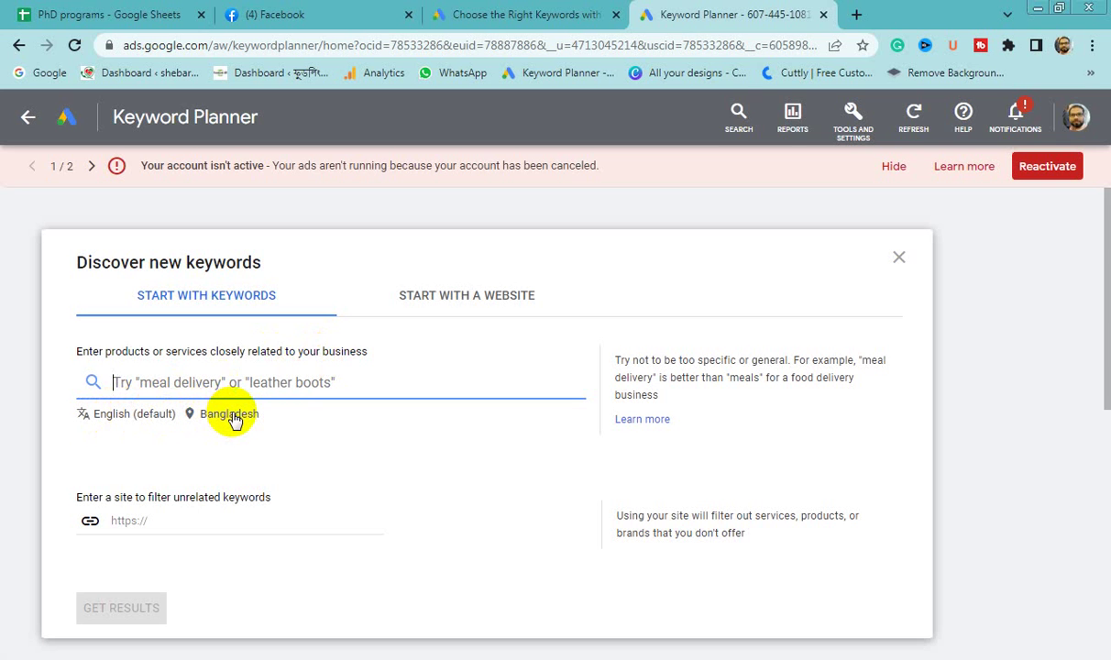
- Switch the keyword search language to Bengali and back to English
{"action": "left_click", "coordinate": [114, 415]}
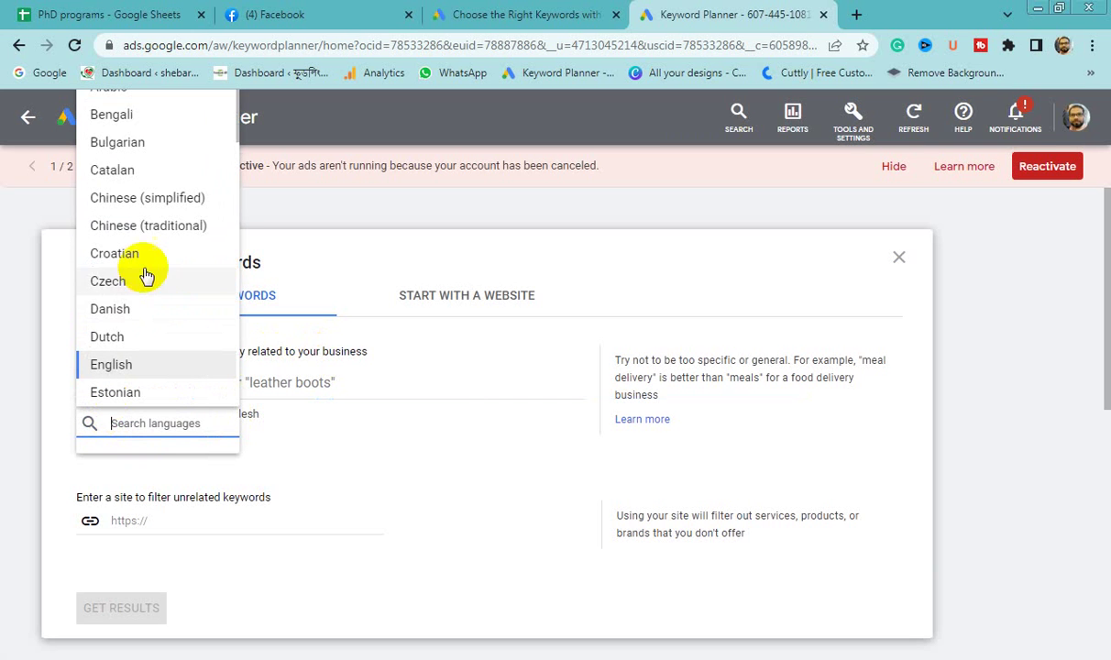
{"action": "left_click", "coordinate": [131, 125]}
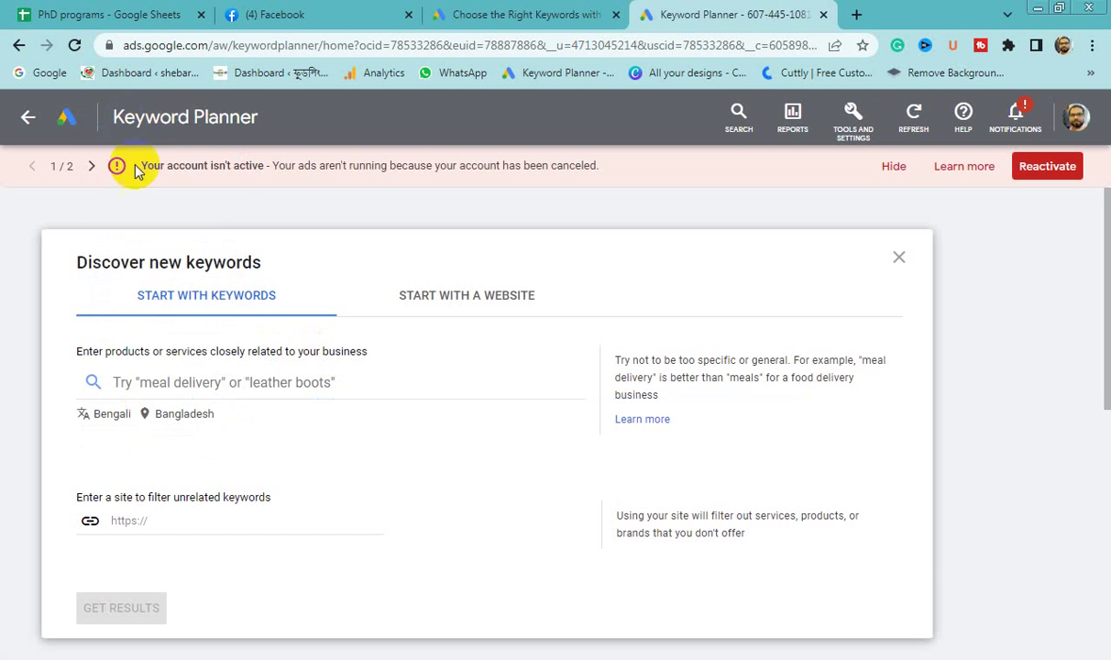
{"action": "left_click", "coordinate": [110, 415]}
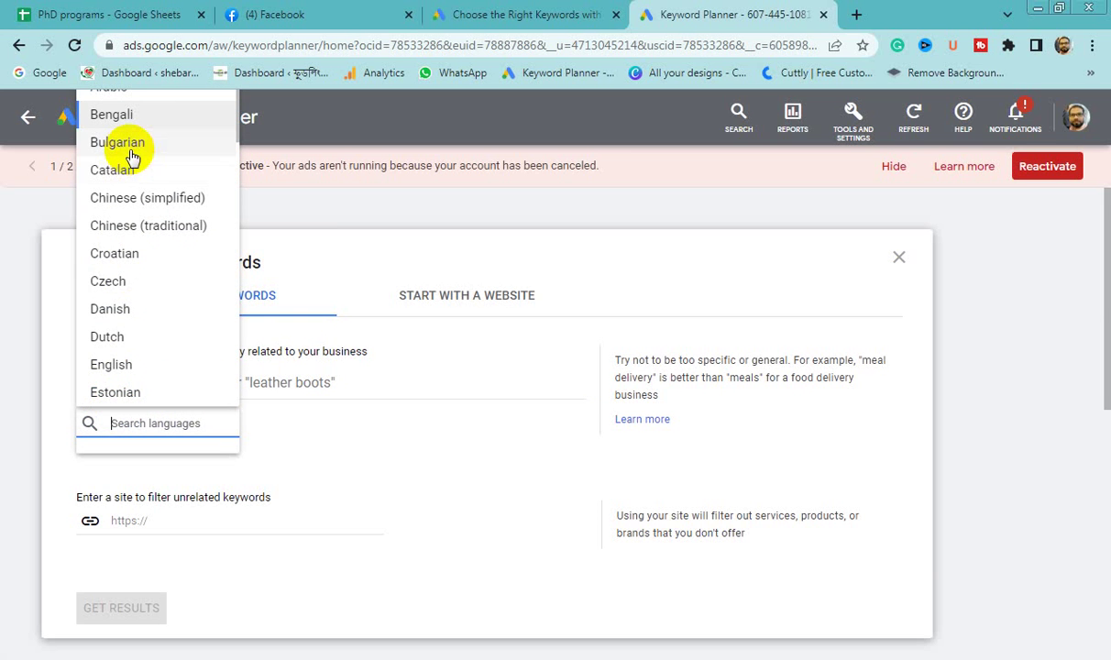
{"action": "left_click", "coordinate": [117, 364]}
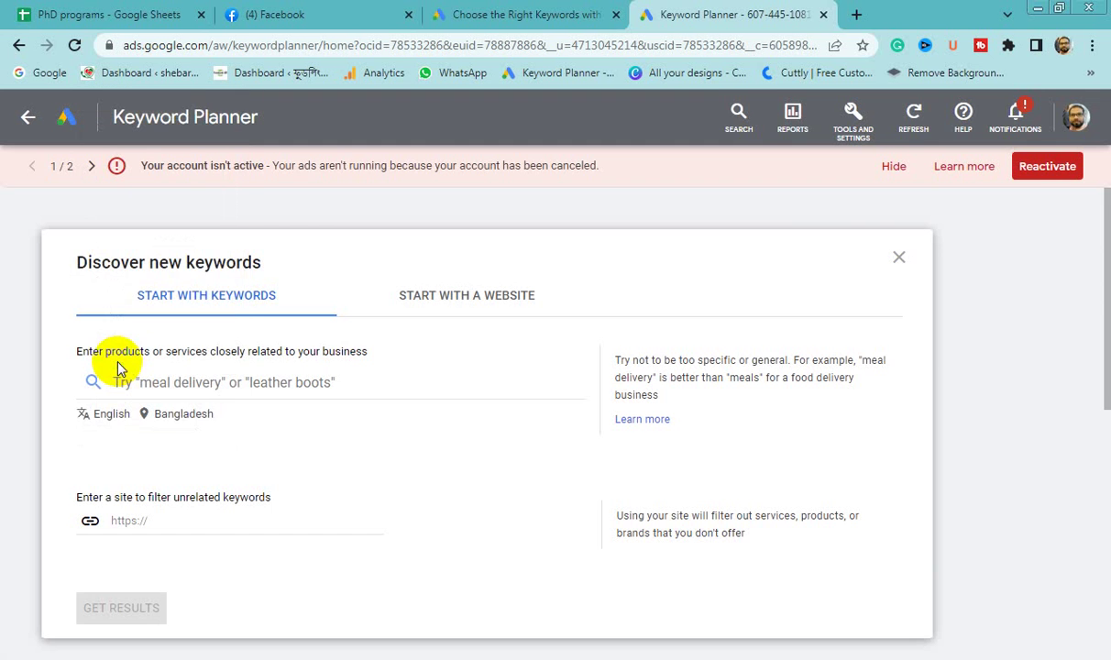
- Remove Bangladesh from the targeted locations and save, so the keyword search covers all locations
{"action": "left_click", "coordinate": [199, 417]}
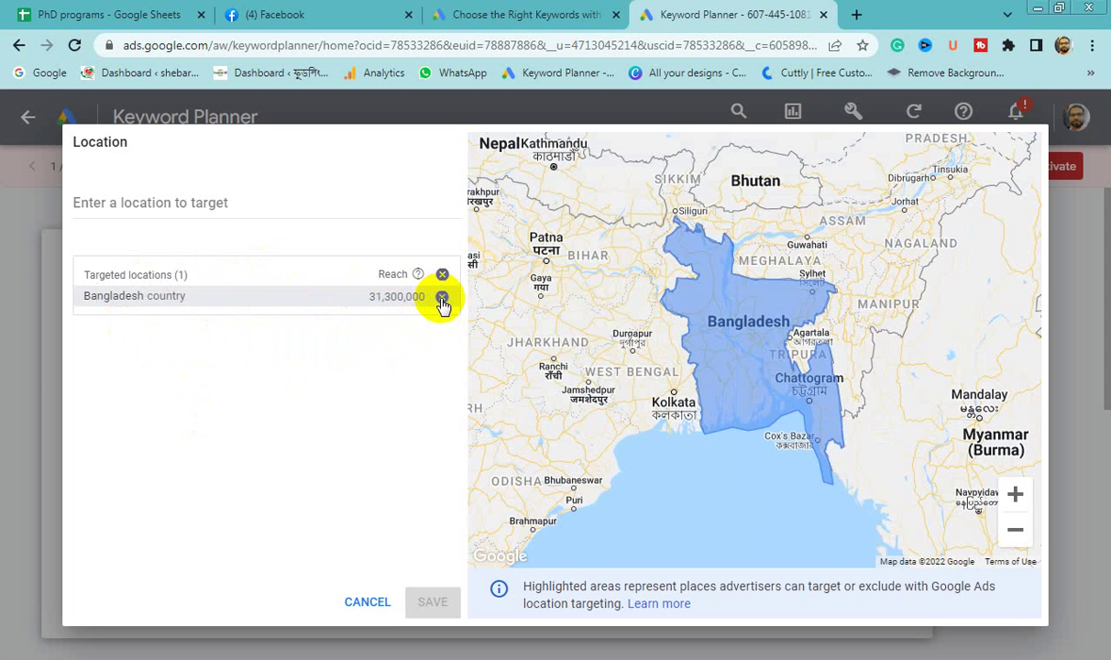
{"action": "left_click", "coordinate": [441, 300]}
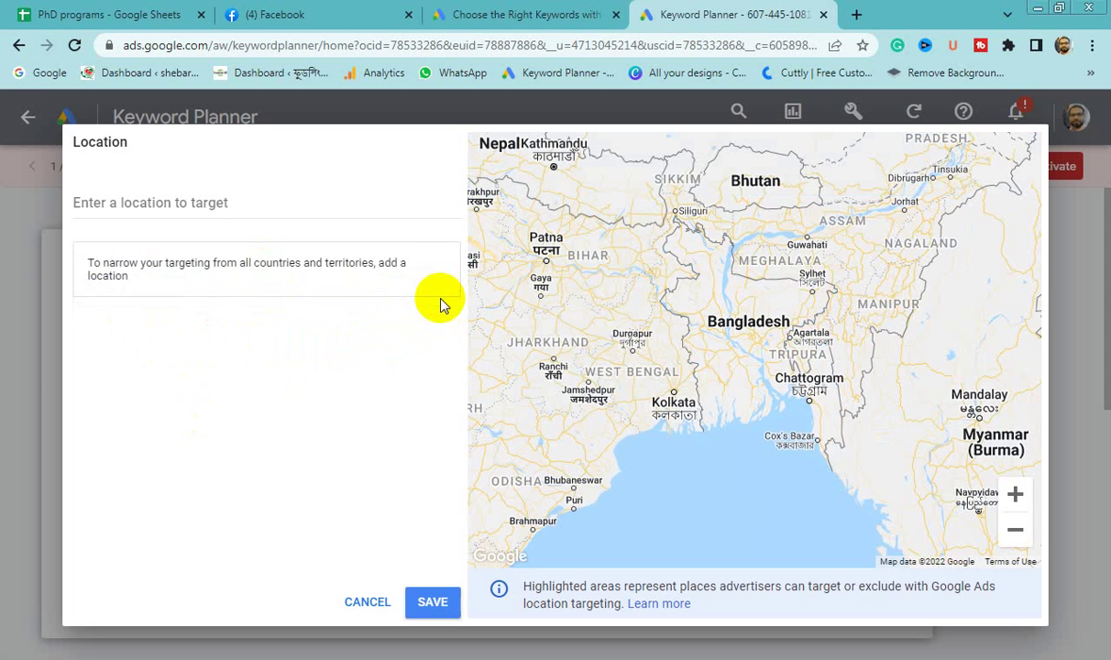
{"action": "left_click", "coordinate": [429, 603]}
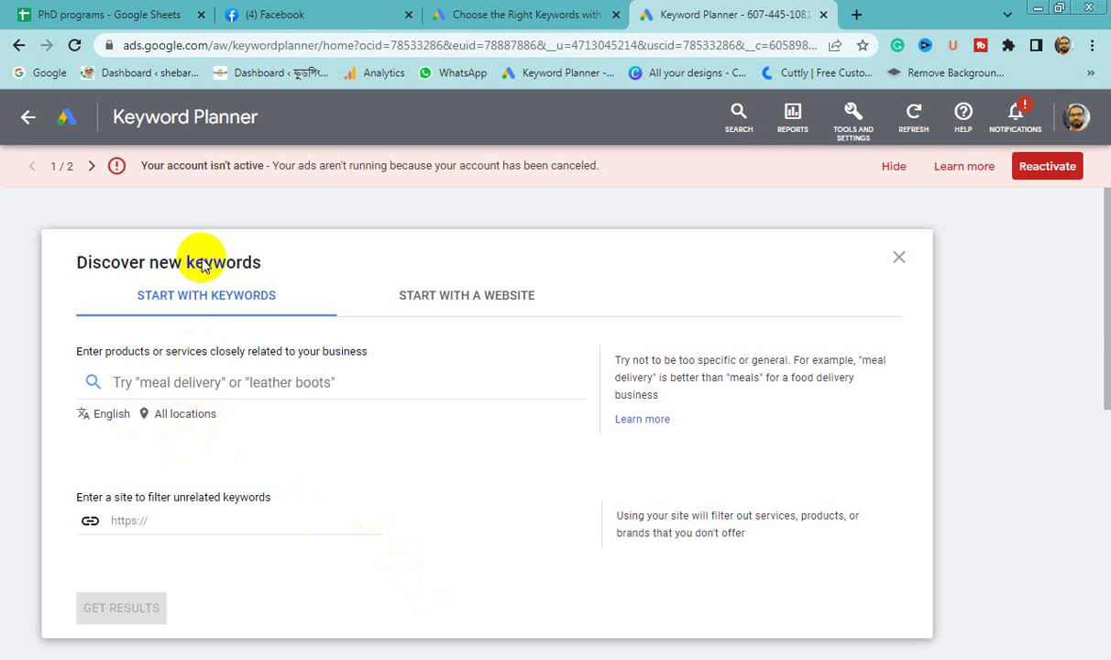
- Get keyword ideas for "PhD programs", the topic of the PhD programs spreadsheet, and dismiss the keyword refinement suggestions
{"action": "left_click", "coordinate": [151, 15]}
{"action": "left_click", "coordinate": [266, 440]}
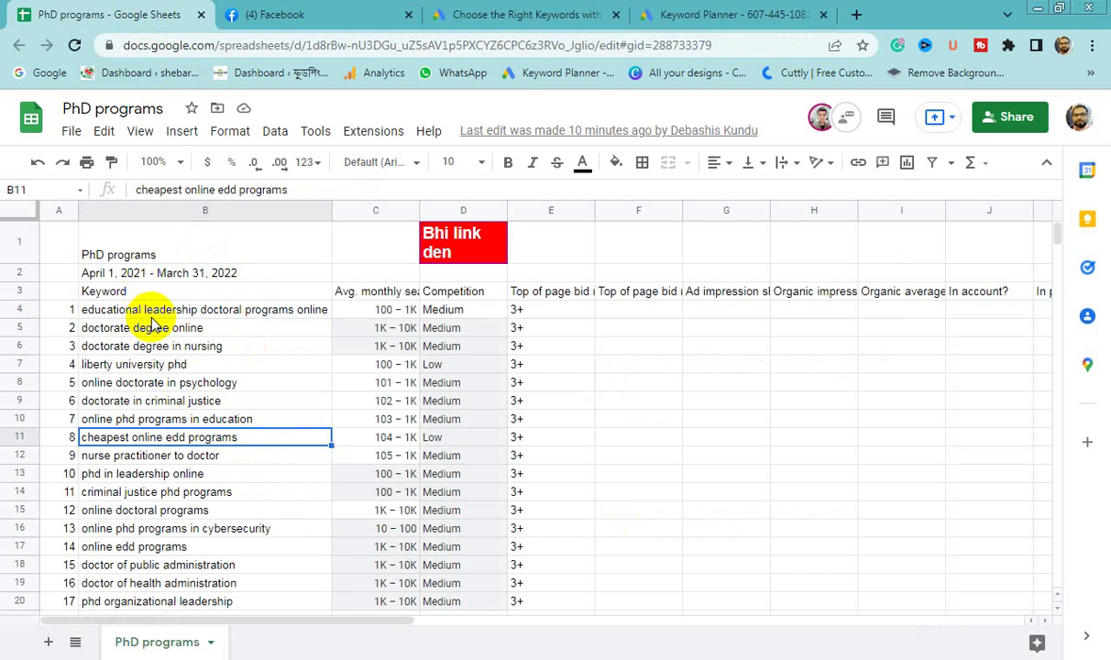
{"action": "left_click", "coordinate": [669, 15]}
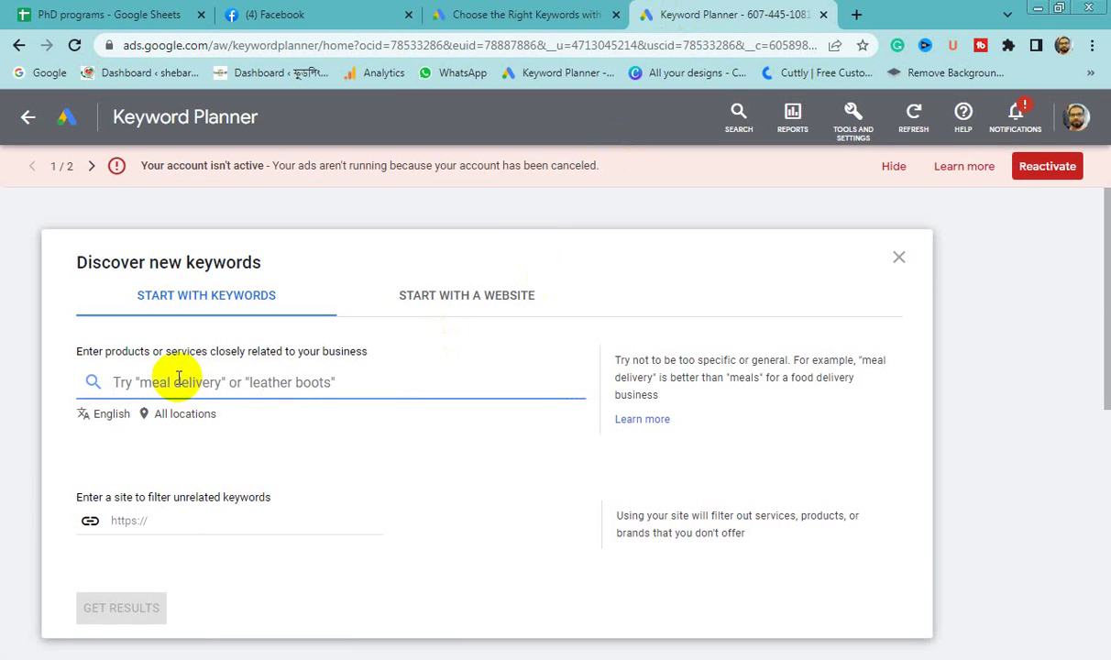
{"action": "type", "text": "PhD programs"}
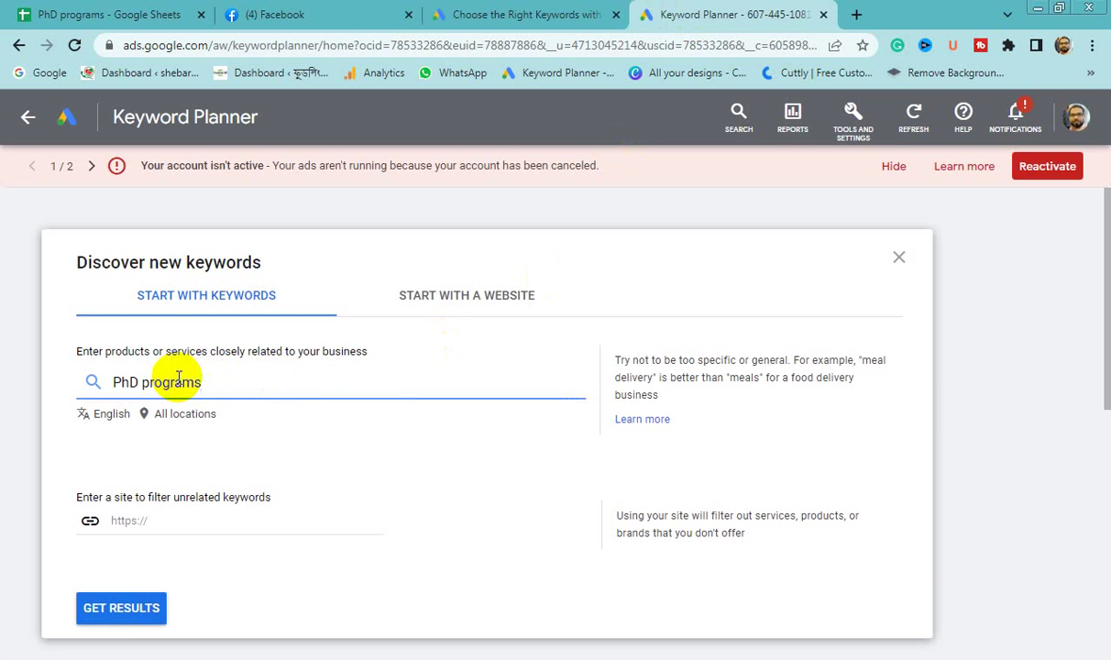
{"action": "left_click", "coordinate": [125, 612]}
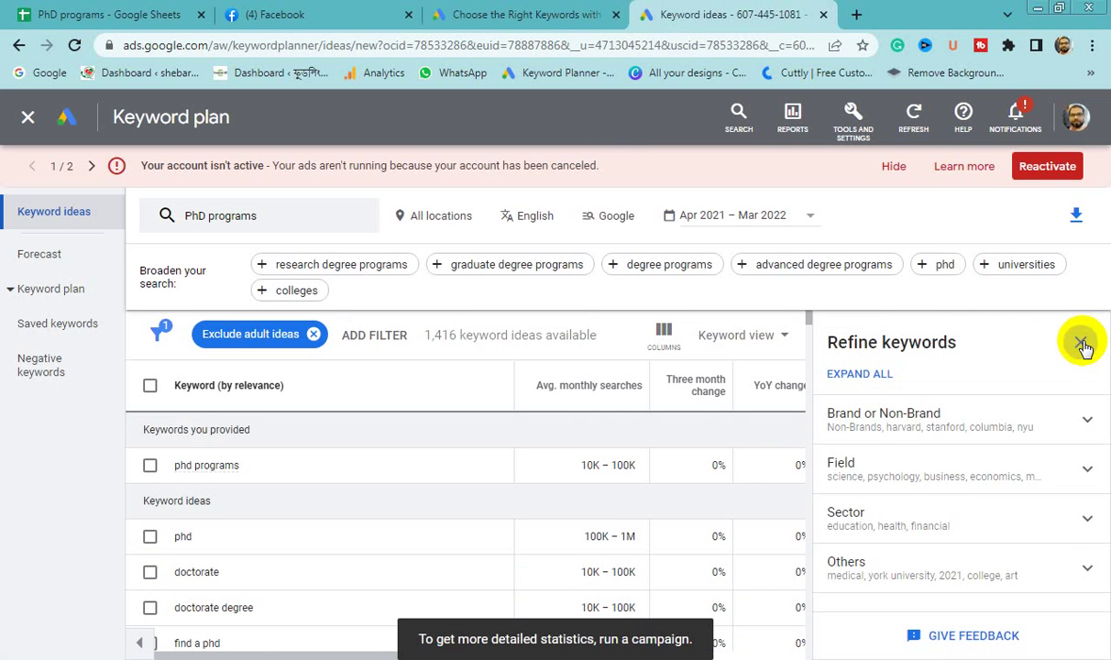
{"action": "left_click", "coordinate": [1082, 344]}
- Examine the keyword ideas list, the meaning of its metric columns and the section of provided keywords
{"action": "scroll", "coordinate": [688, 523], "scroll_direction": "down", "scroll_amount": 1}
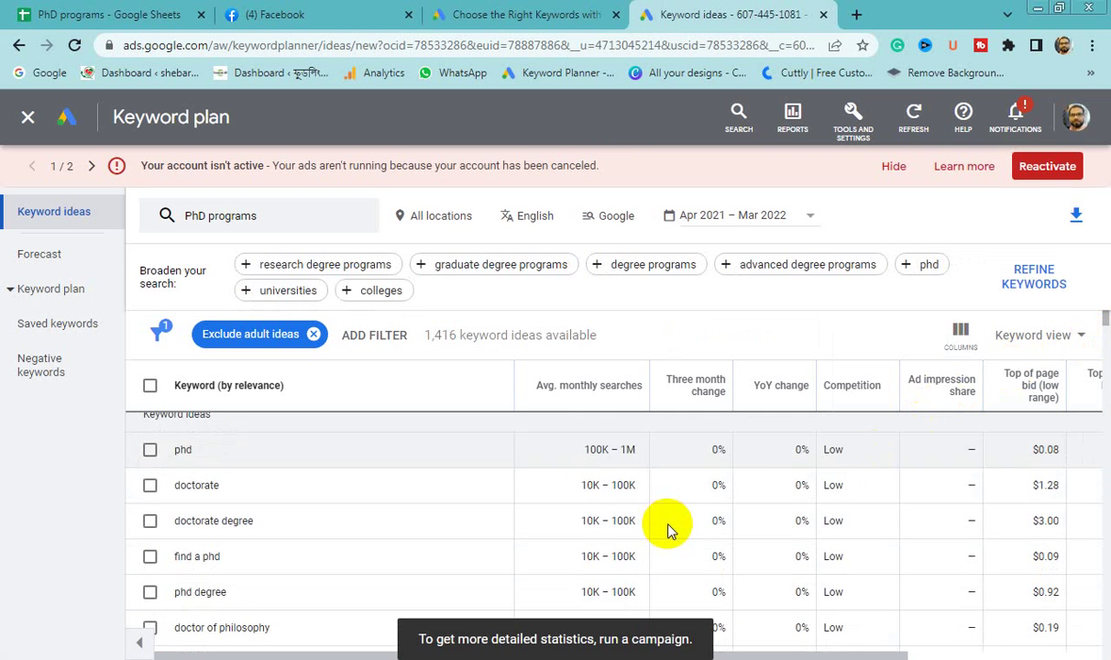
{"action": "scroll", "coordinate": [677, 511], "scroll_direction": "up", "scroll_amount": 1}
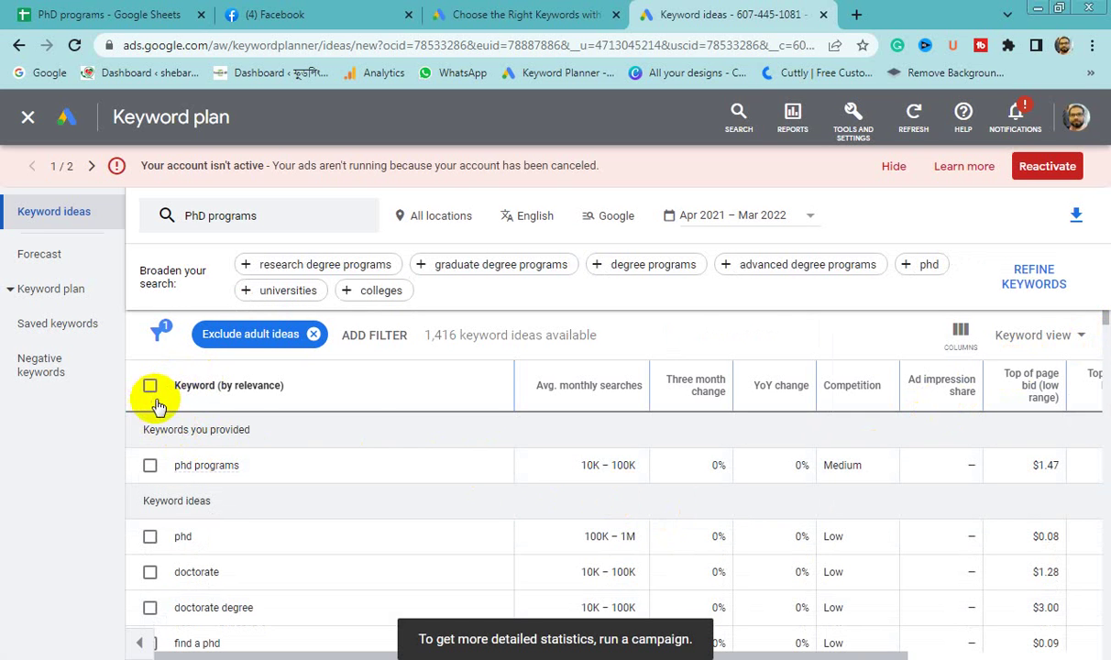
{"action": "mouse_move", "coordinate": [575, 394]}
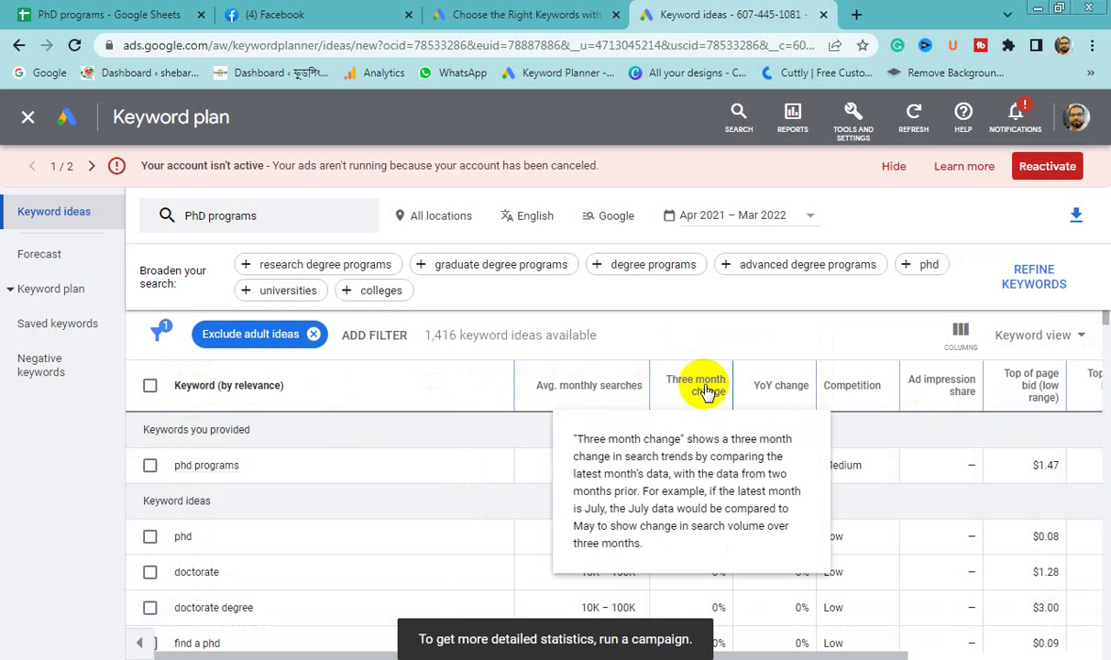
{"action": "mouse_move", "coordinate": [794, 393]}
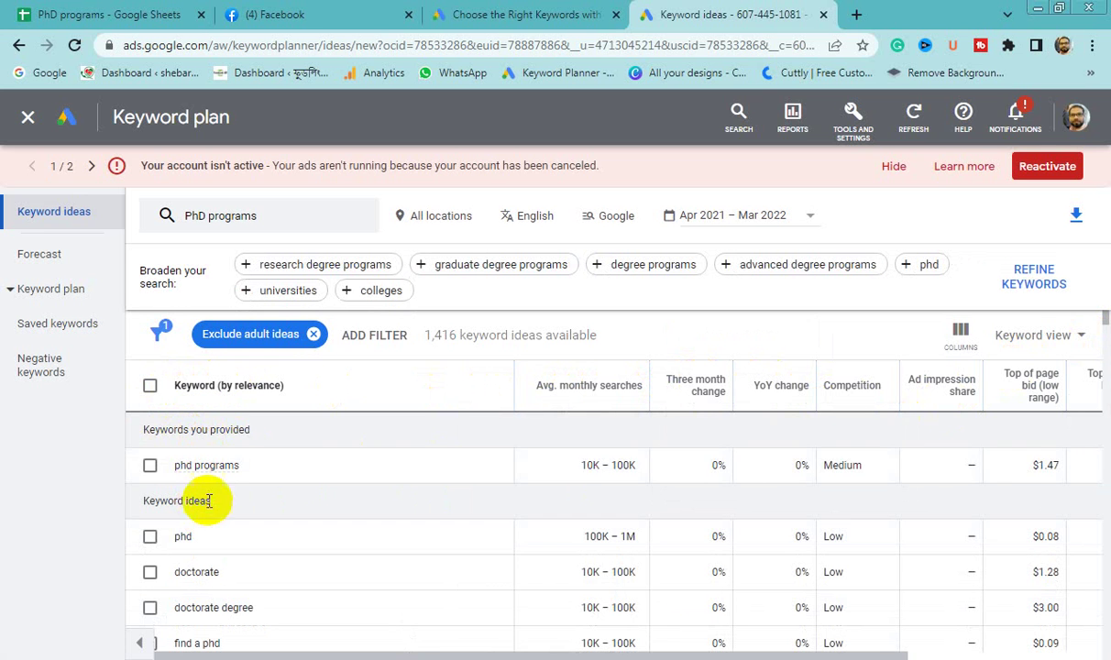
{"action": "left_click_drag", "start_coordinate": [144, 430], "coordinate": [255, 434]}
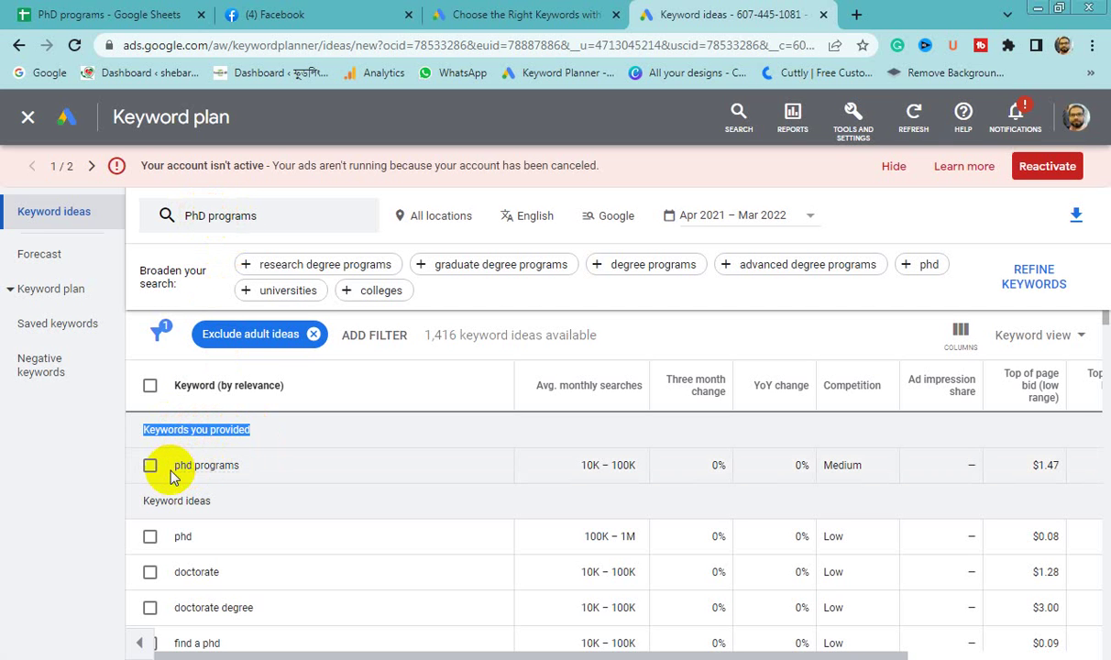
- Examine the competition level and the low and high top-of-page bids for the provided keyword "phd programs"
{"action": "mouse_move", "coordinate": [637, 390]}
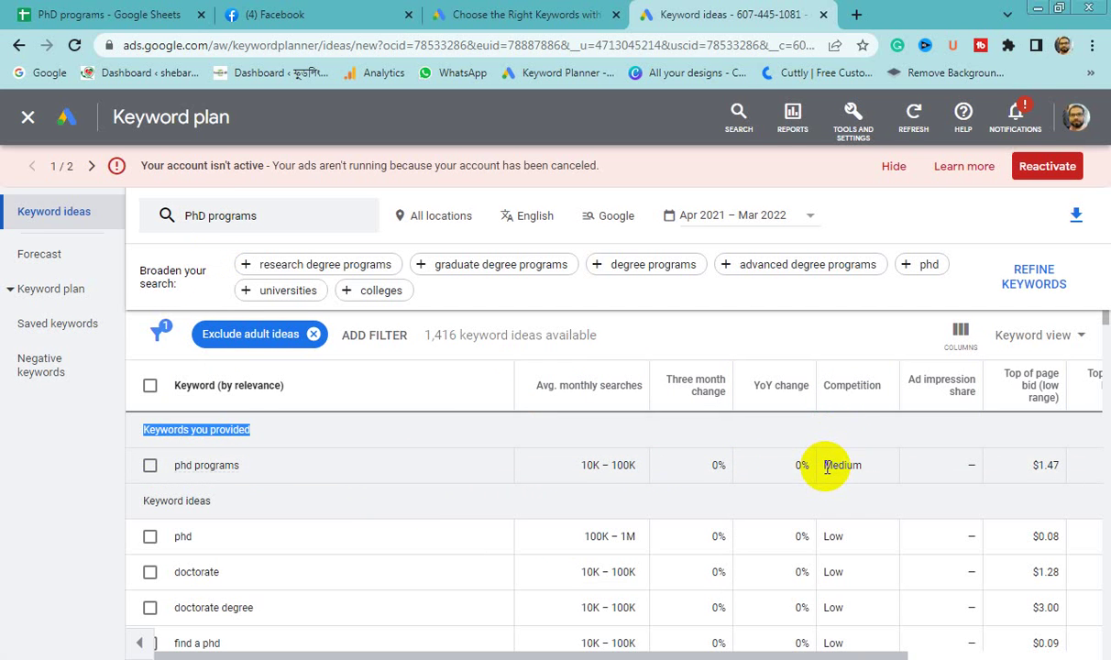
{"action": "left_click_drag", "start_coordinate": [828, 467], "coordinate": [866, 466]}
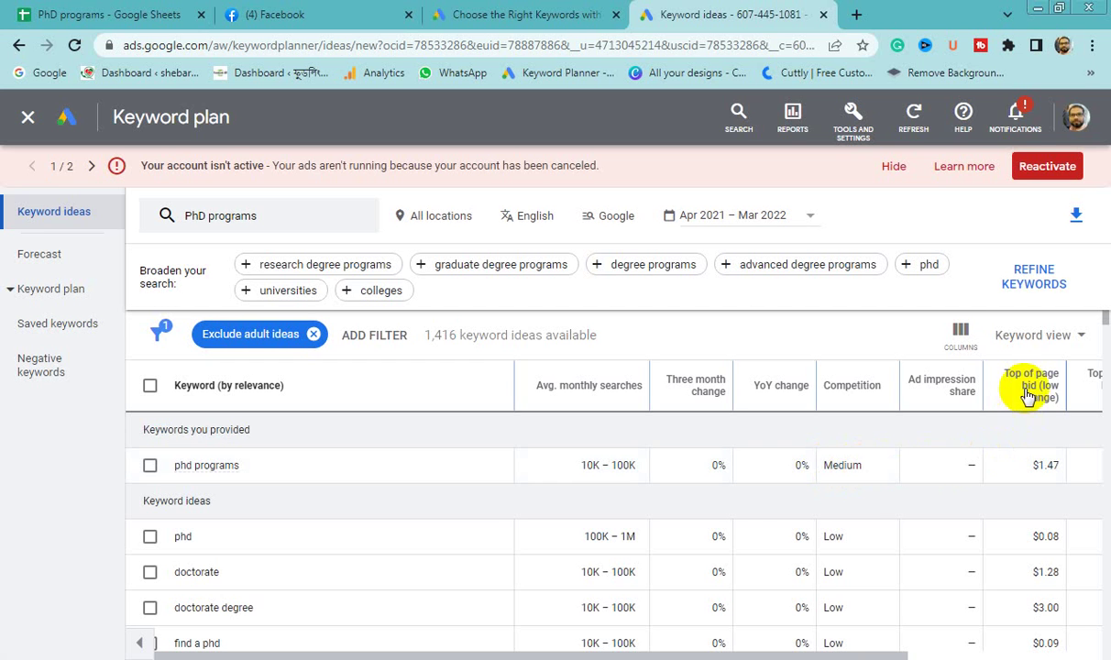
{"action": "mouse_move", "coordinate": [1050, 399]}
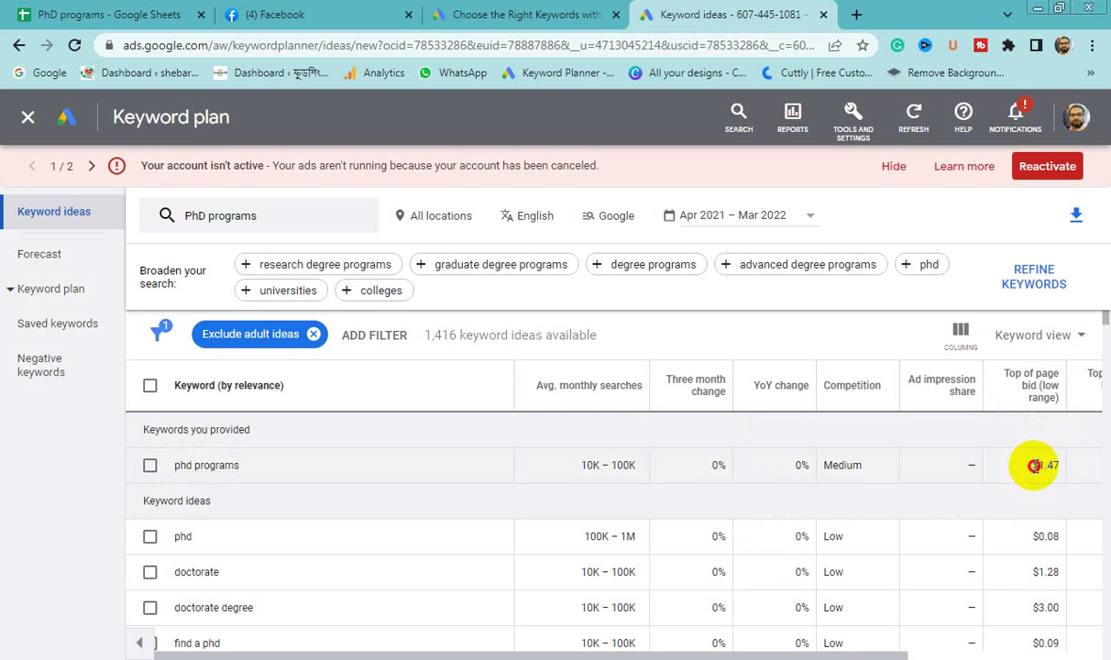
{"action": "left_click_drag", "start_coordinate": [1034, 466], "coordinate": [1051, 465]}
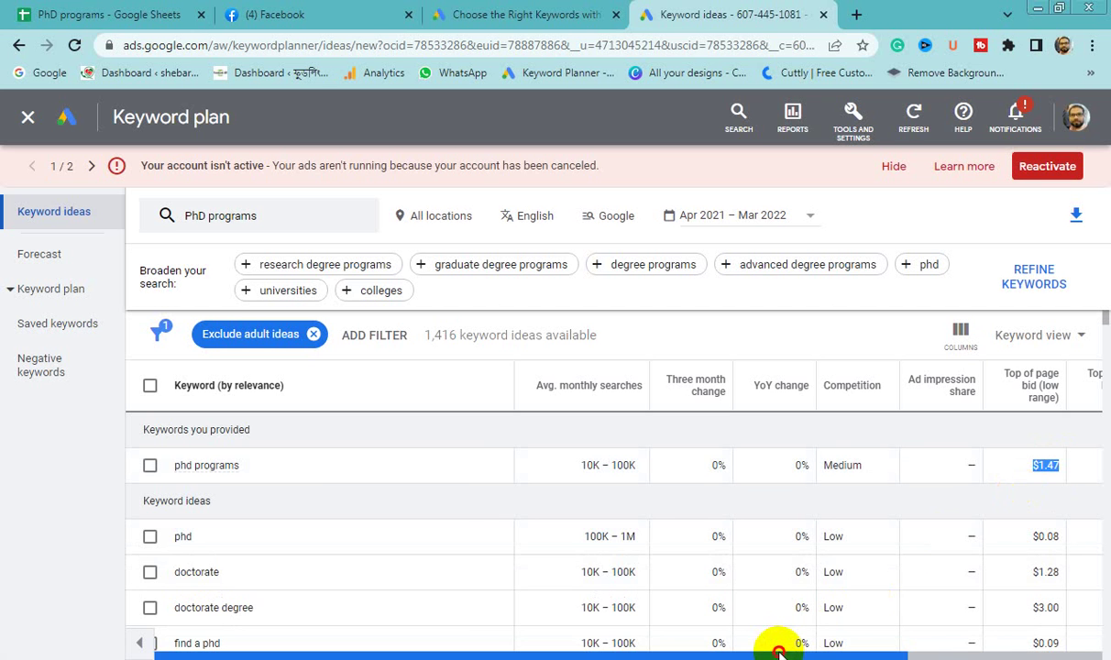
{"action": "left_click_drag", "start_coordinate": [777, 651], "coordinate": [882, 647]}
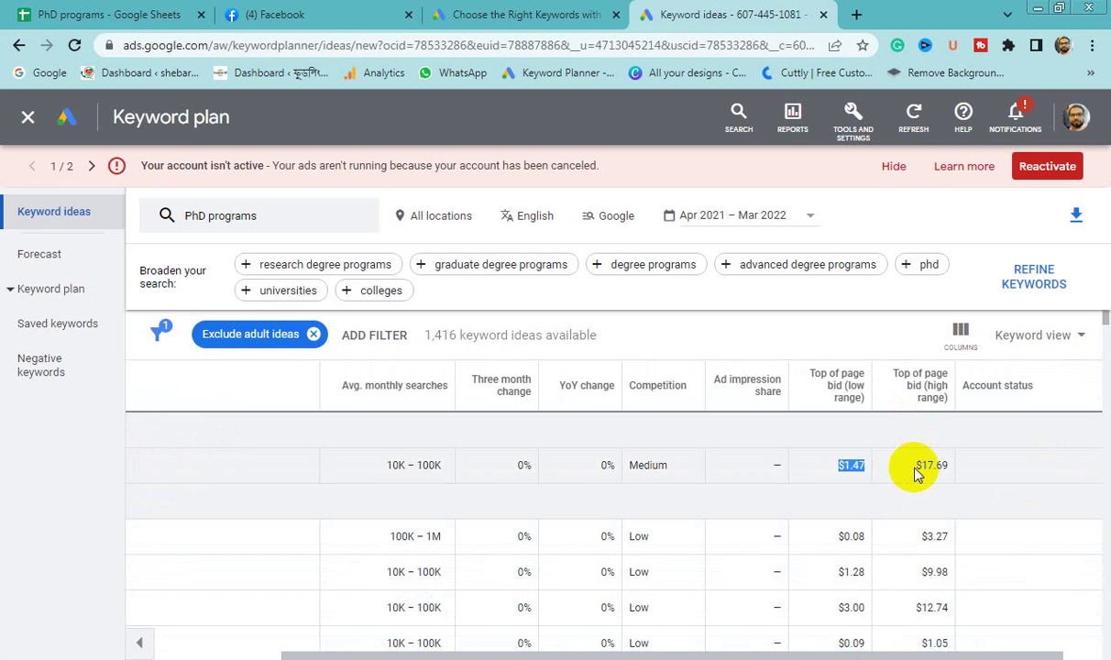
{"action": "left_click_drag", "start_coordinate": [915, 465], "coordinate": [937, 465]}
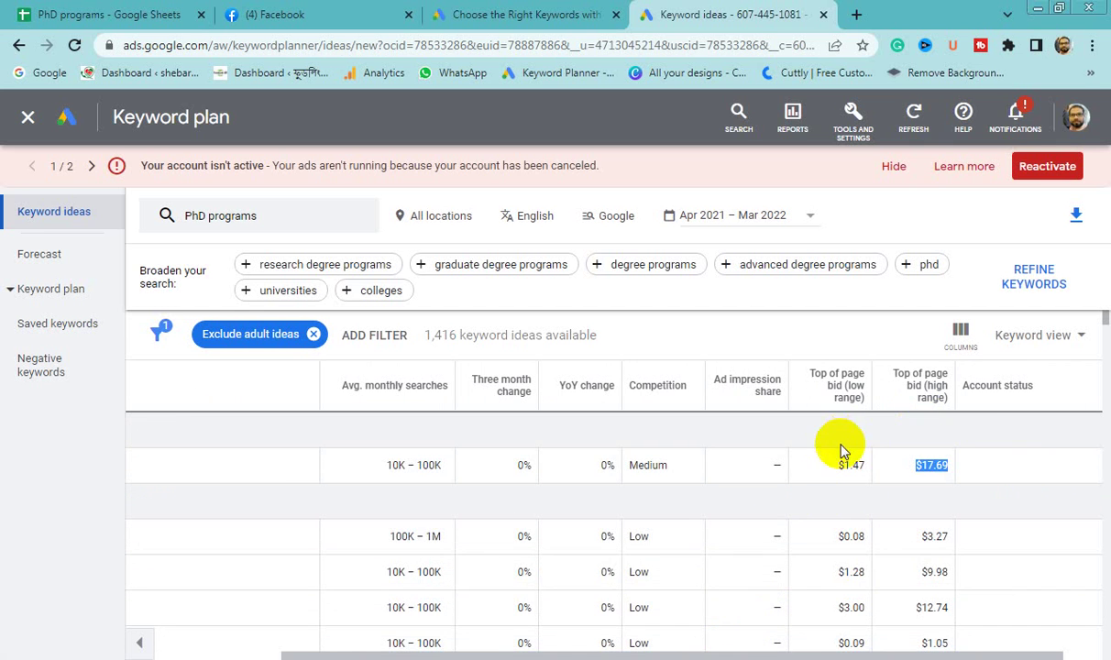
{"action": "left_click_drag", "start_coordinate": [839, 466], "coordinate": [864, 464]}
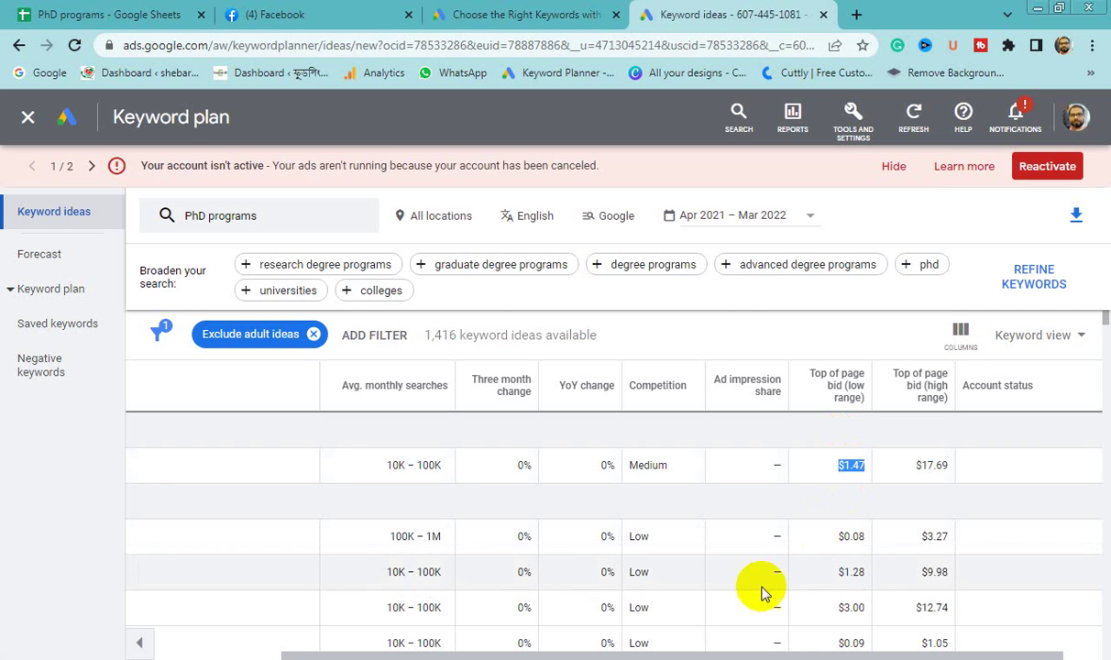
{"action": "left_click_drag", "start_coordinate": [692, 653], "coordinate": [471, 651]}
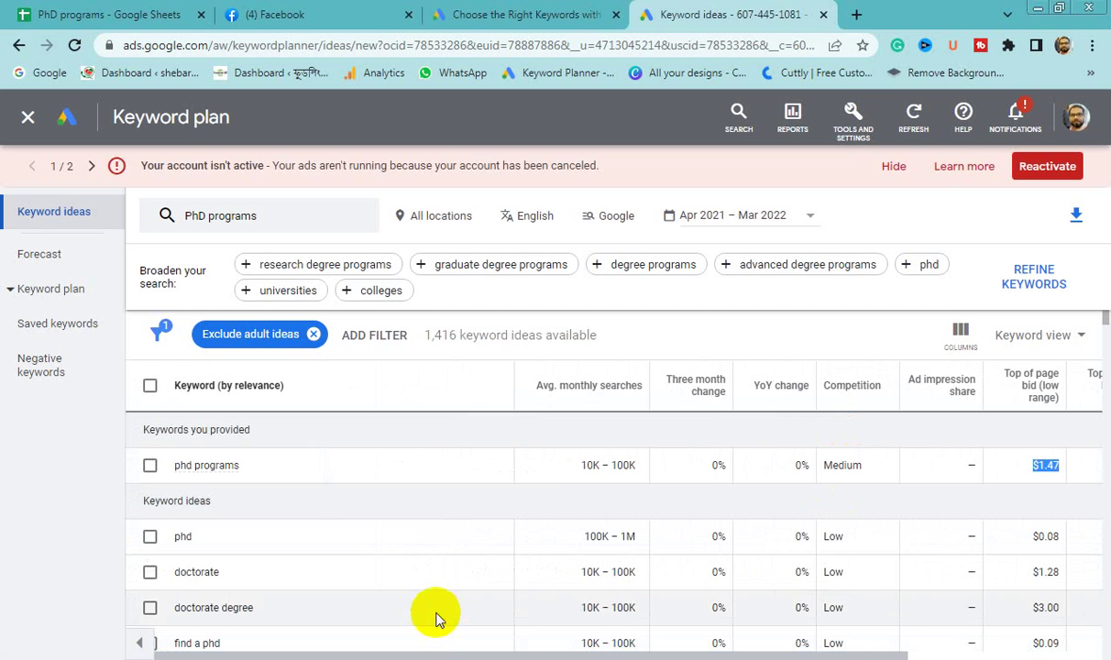
- Compare the average monthly searches and low-range top-of-page bids of "phd programs" and "phd", including the bid column's explanation
{"action": "left_click_drag", "start_coordinate": [583, 468], "coordinate": [606, 466]}
{"action": "left_click", "coordinate": [587, 466]}
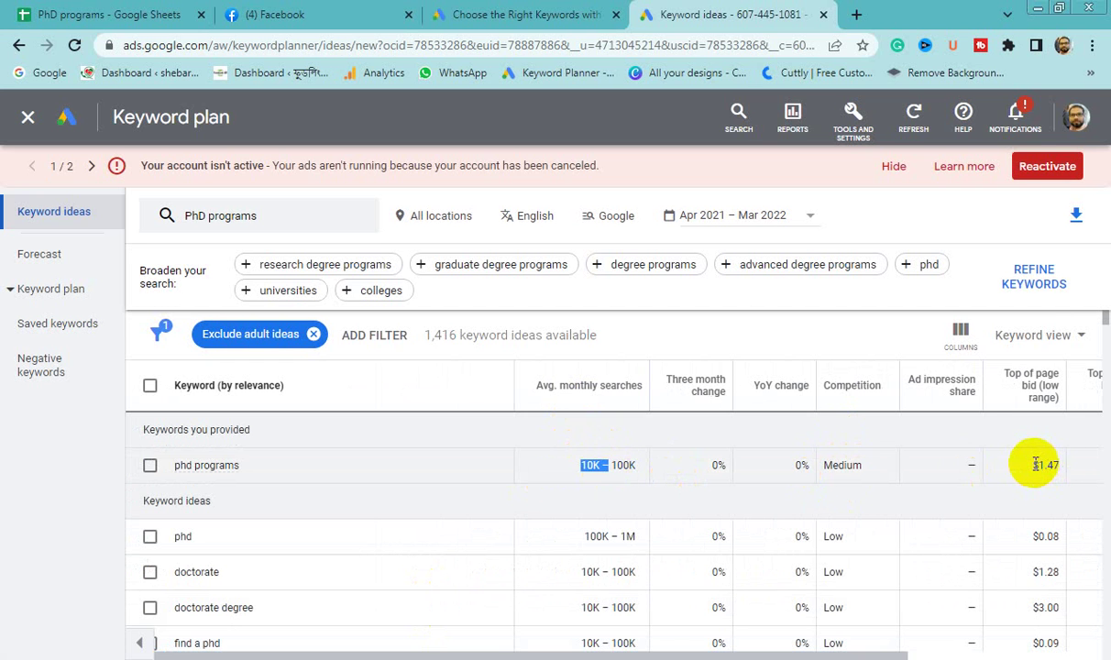
{"action": "left_click_drag", "start_coordinate": [1033, 464], "coordinate": [1049, 465]}
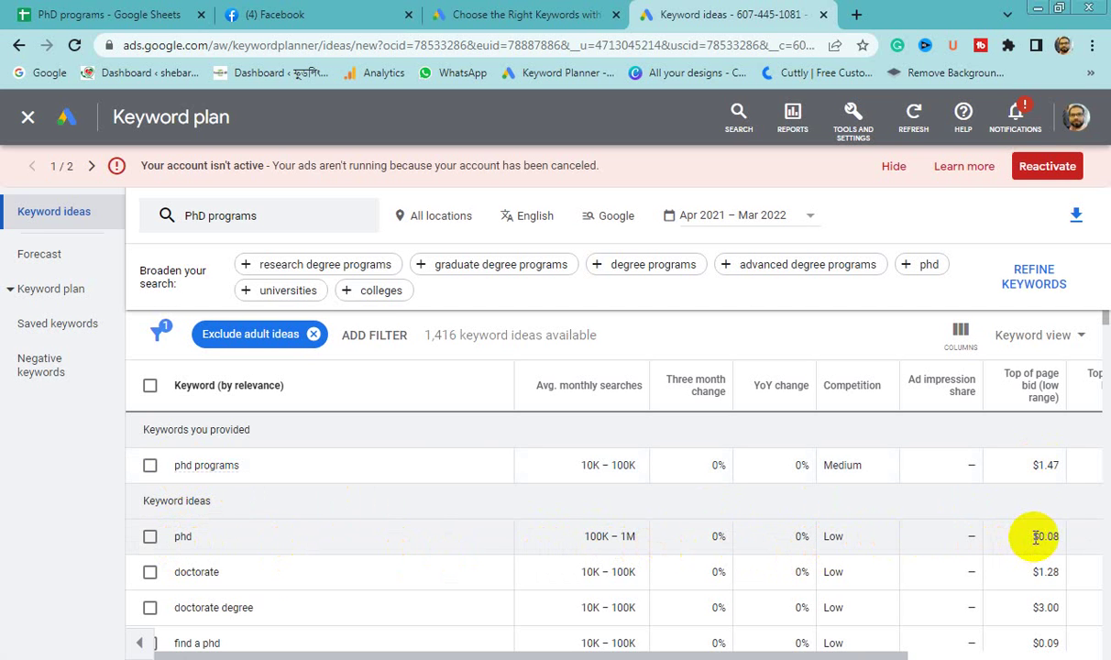
{"action": "left_click_drag", "start_coordinate": [1035, 538], "coordinate": [1066, 542]}
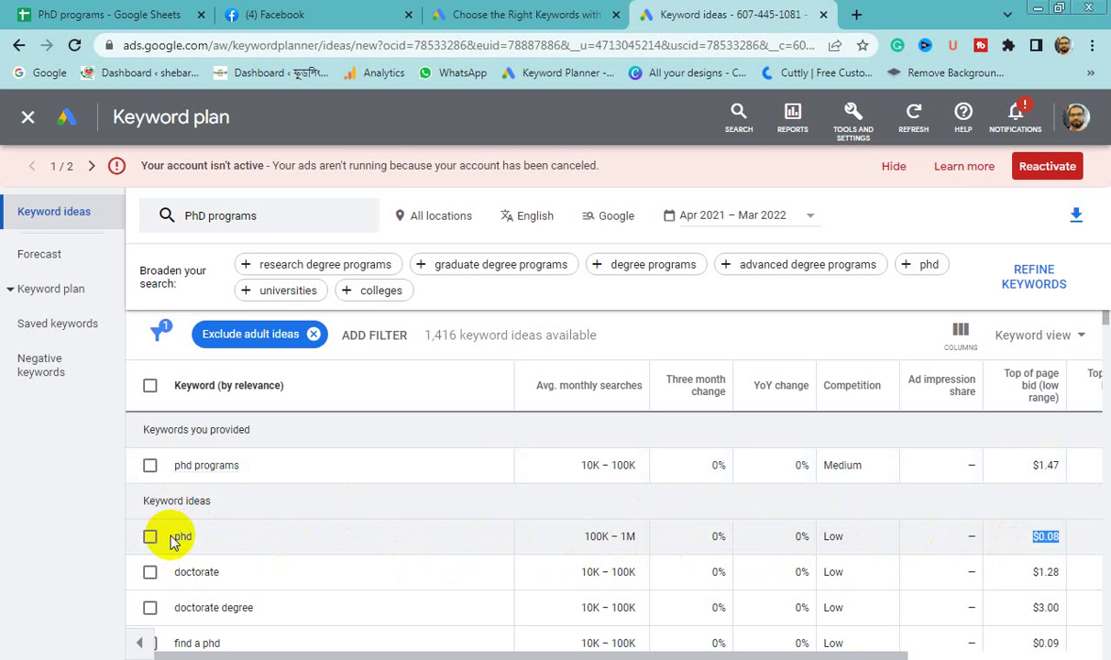
{"action": "left_click_drag", "start_coordinate": [174, 537], "coordinate": [184, 536]}
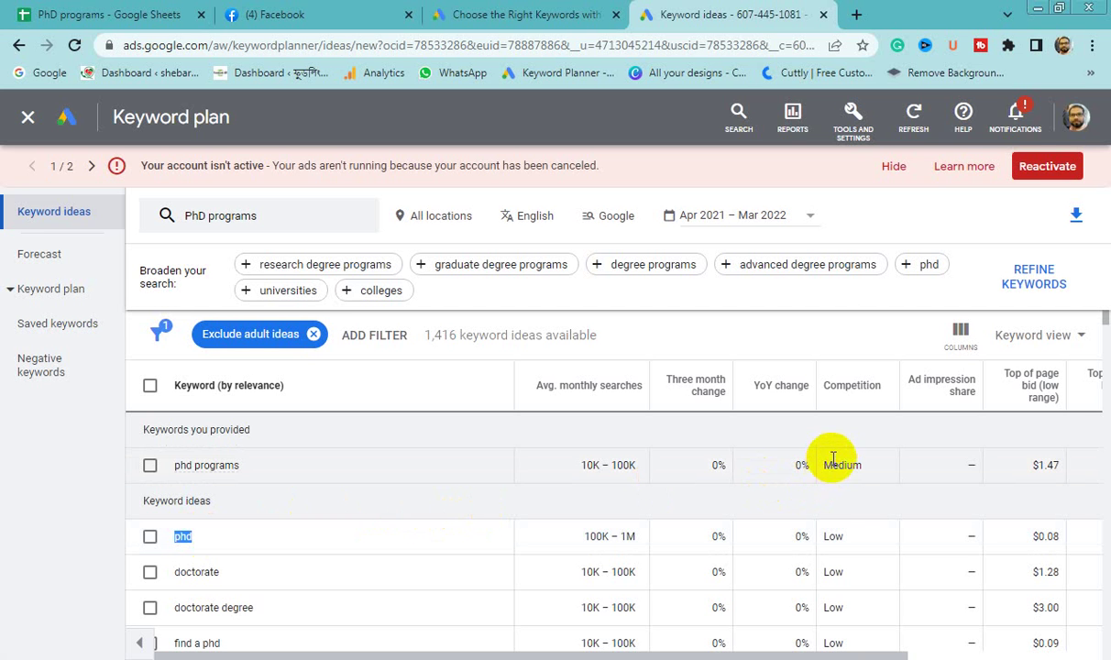
{"action": "mouse_move", "coordinate": [1026, 377]}
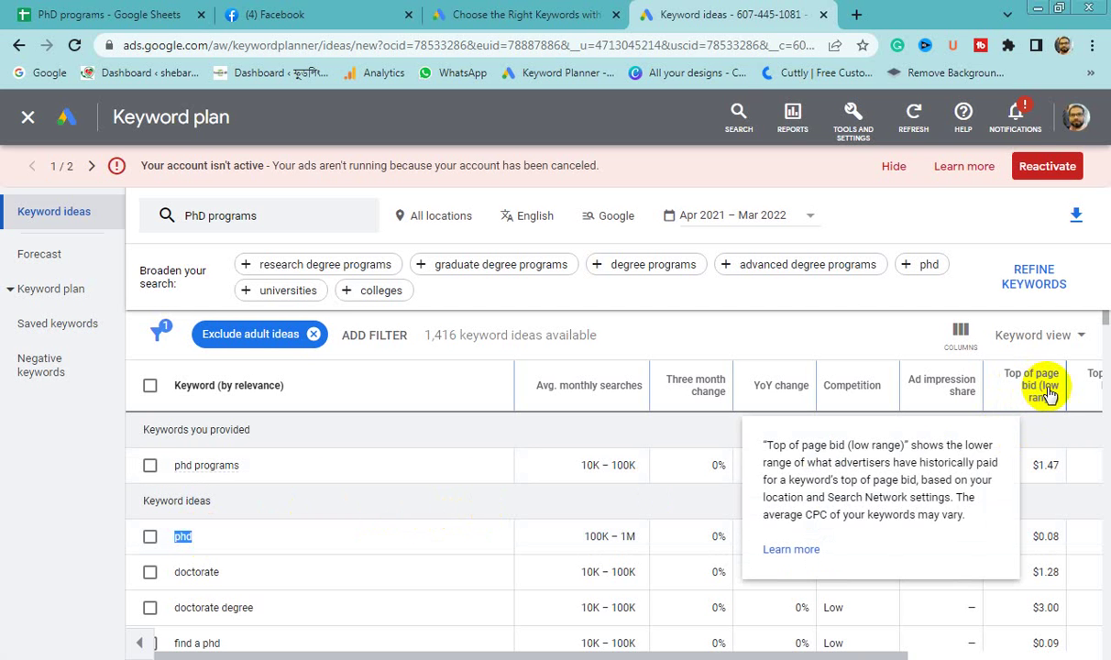
{"action": "double_click", "coordinate": [1035, 465]}
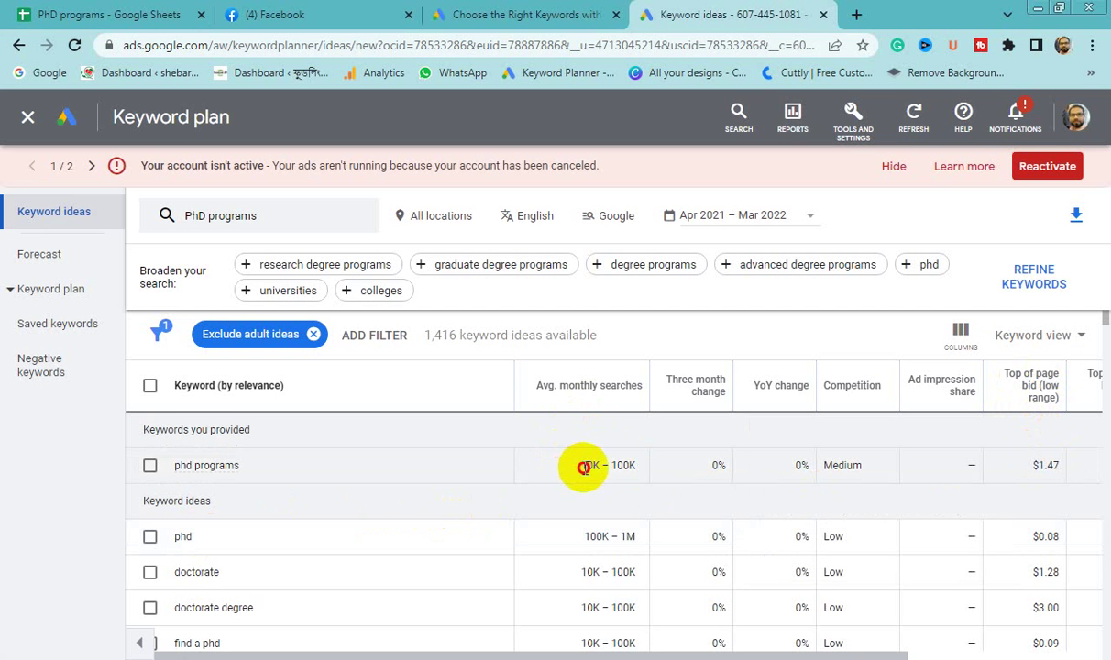
{"action": "left_click_drag", "start_coordinate": [583, 467], "coordinate": [602, 468]}
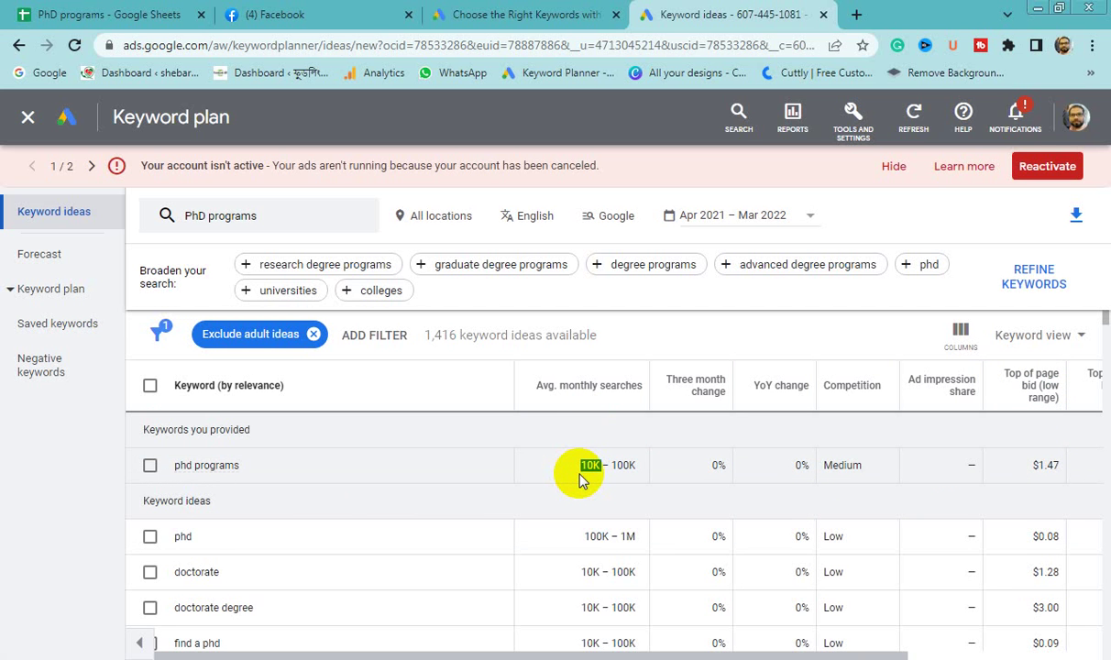
{"action": "scroll", "coordinate": [579, 477], "scroll_direction": "down", "scroll_amount": 4}
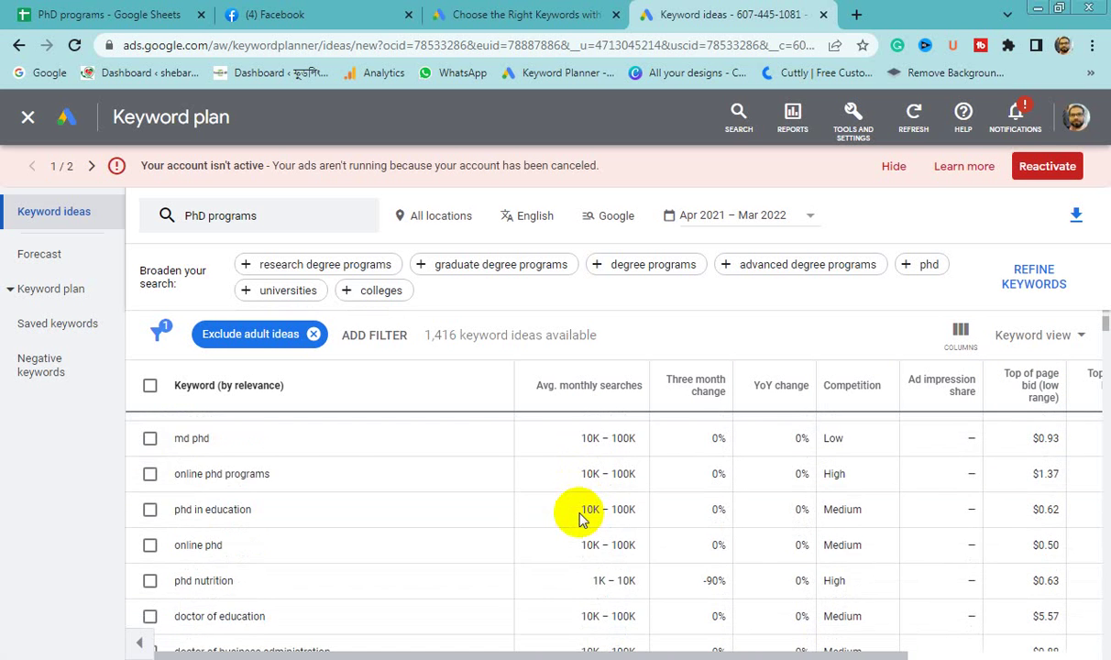
{"action": "scroll", "coordinate": [580, 519], "scroll_direction": "up", "scroll_amount": 5}
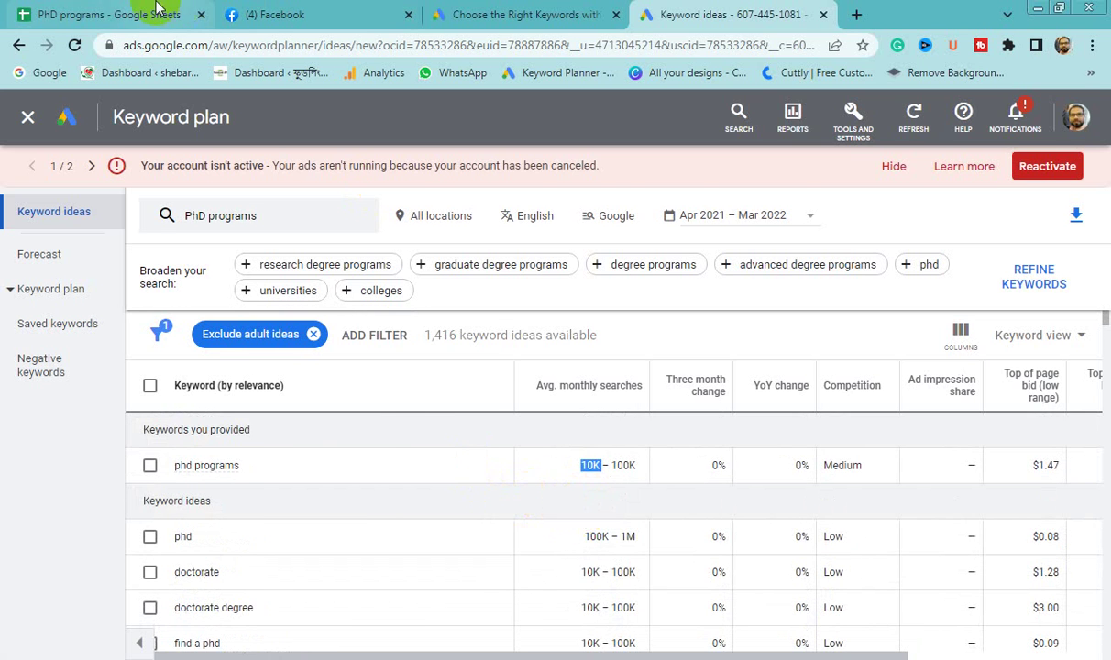
- Switch to the PhD programs spreadsheet and copy the first ten keywords, cells B4:B13
{"action": "left_click", "coordinate": [110, 14]}
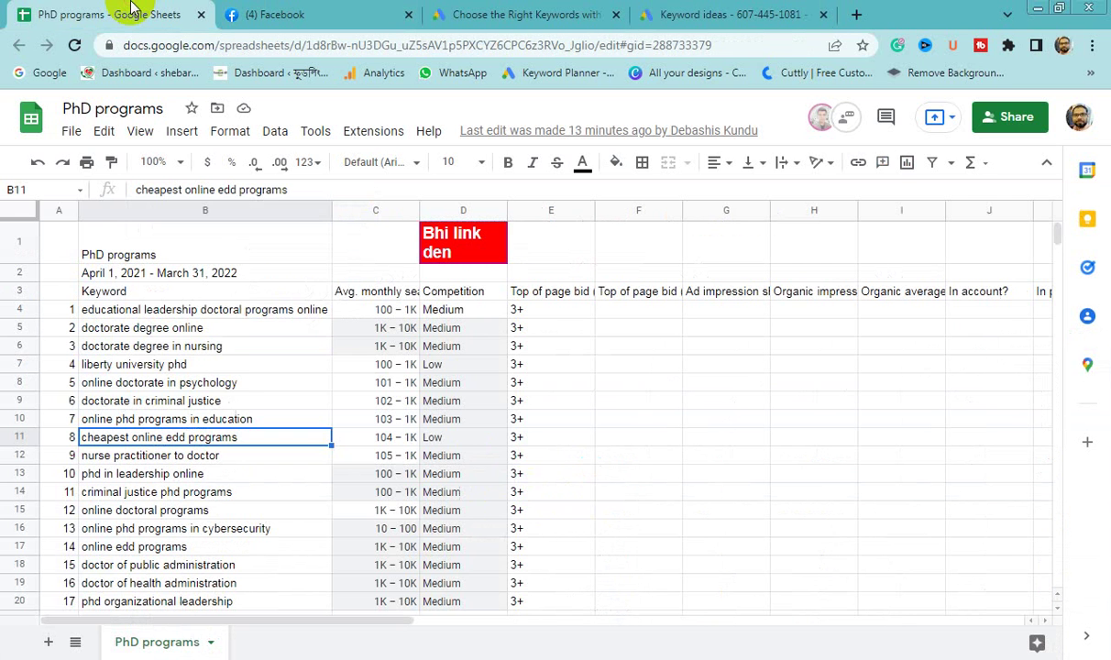
{"action": "left_click", "coordinate": [142, 309]}
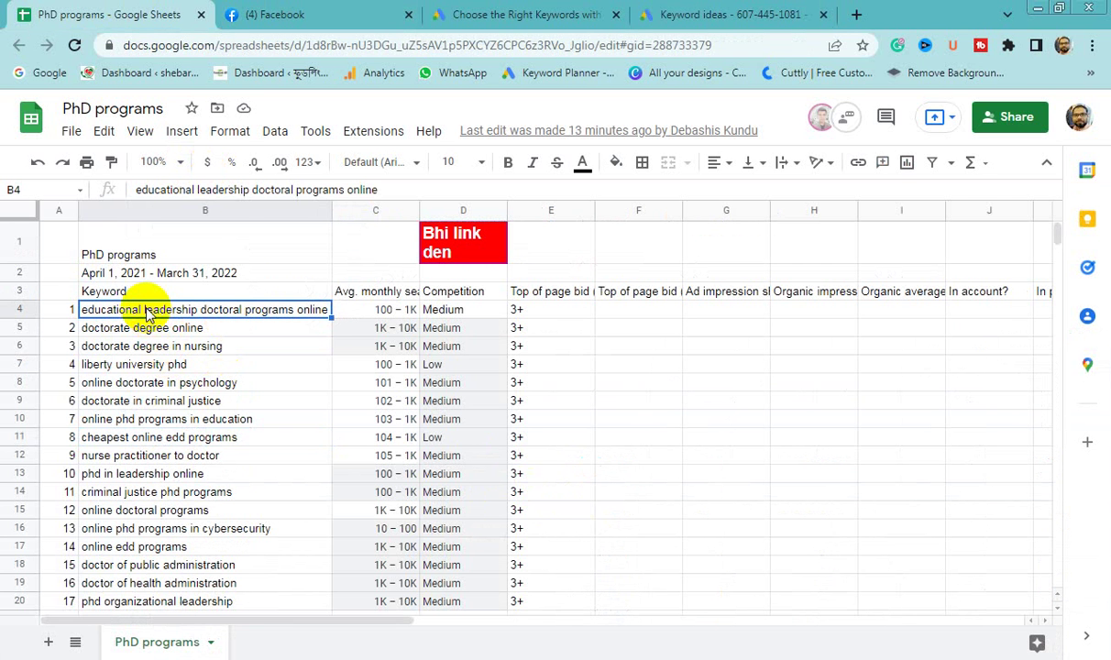
{"action": "left_click", "coordinate": [137, 474], "text": "shift"}
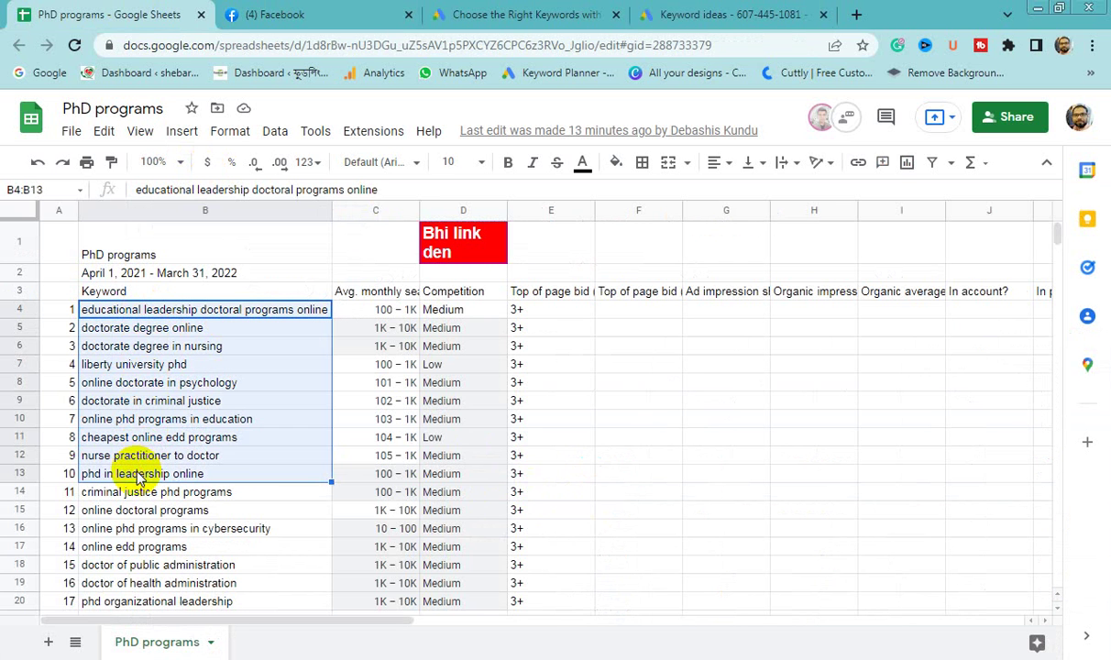
{"action": "key", "text": "ctrl+c"}
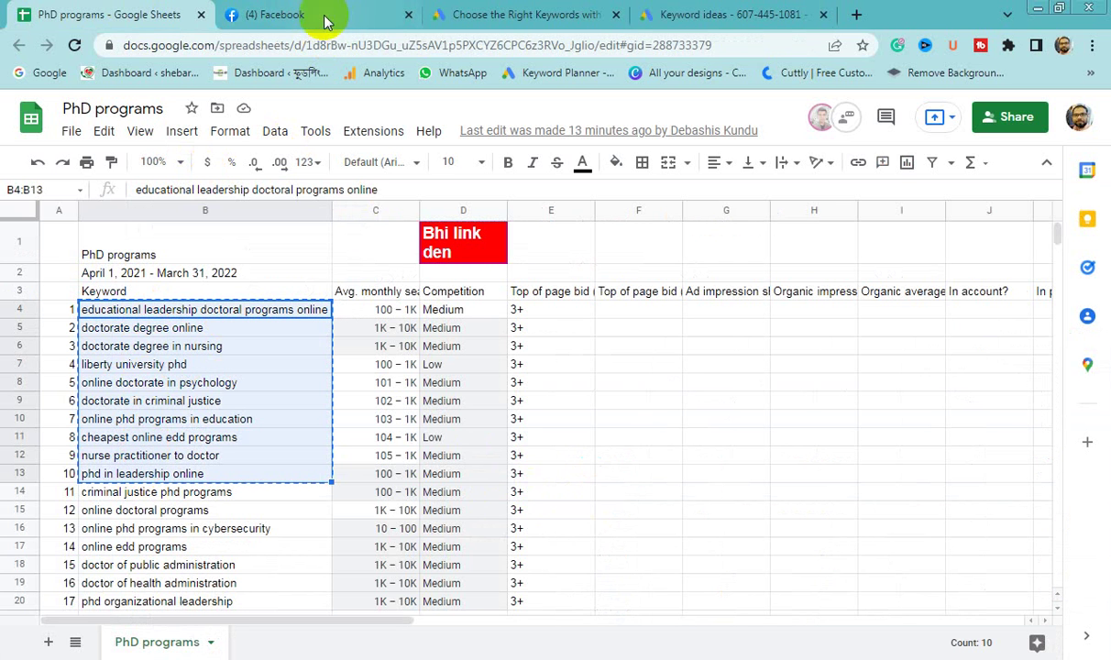
- Back in Keyword Planner, replace the "PhD programs" search term with the ten copied keywords and get the results
{"action": "left_click", "coordinate": [657, 13]}
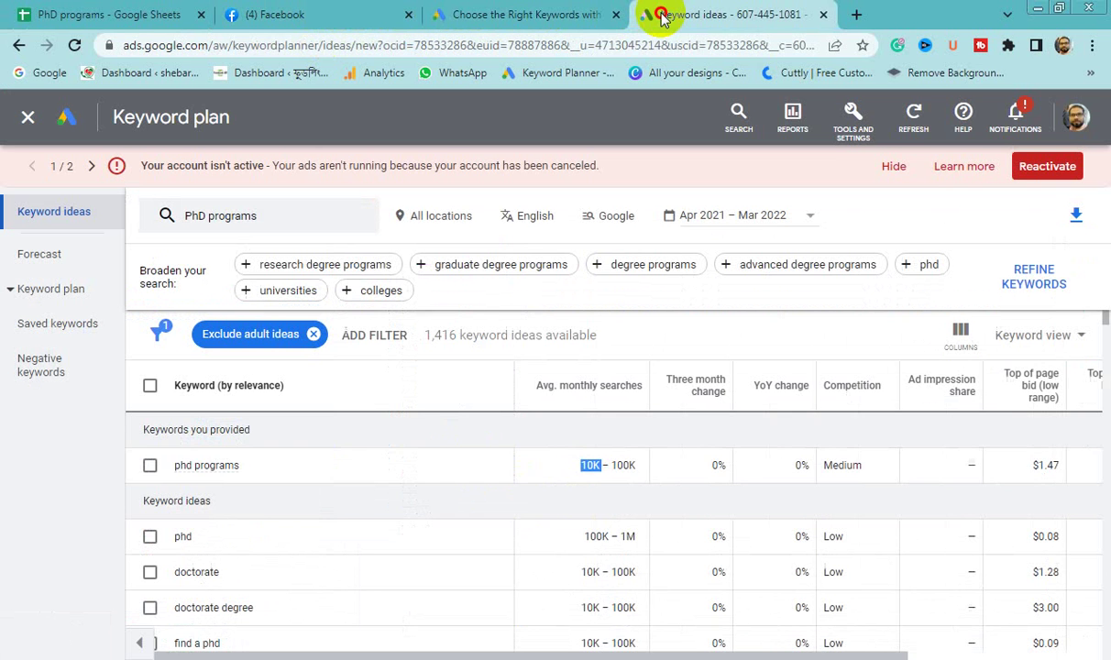
{"action": "left_click", "coordinate": [296, 220]}
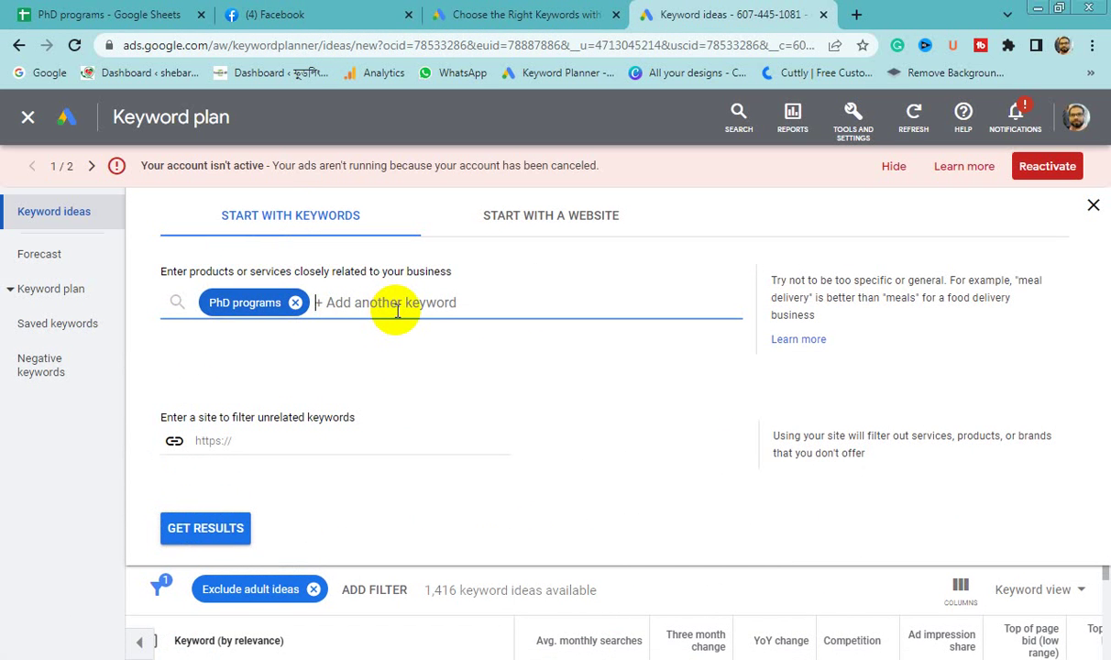
{"action": "key", "text": "BackSpace"}
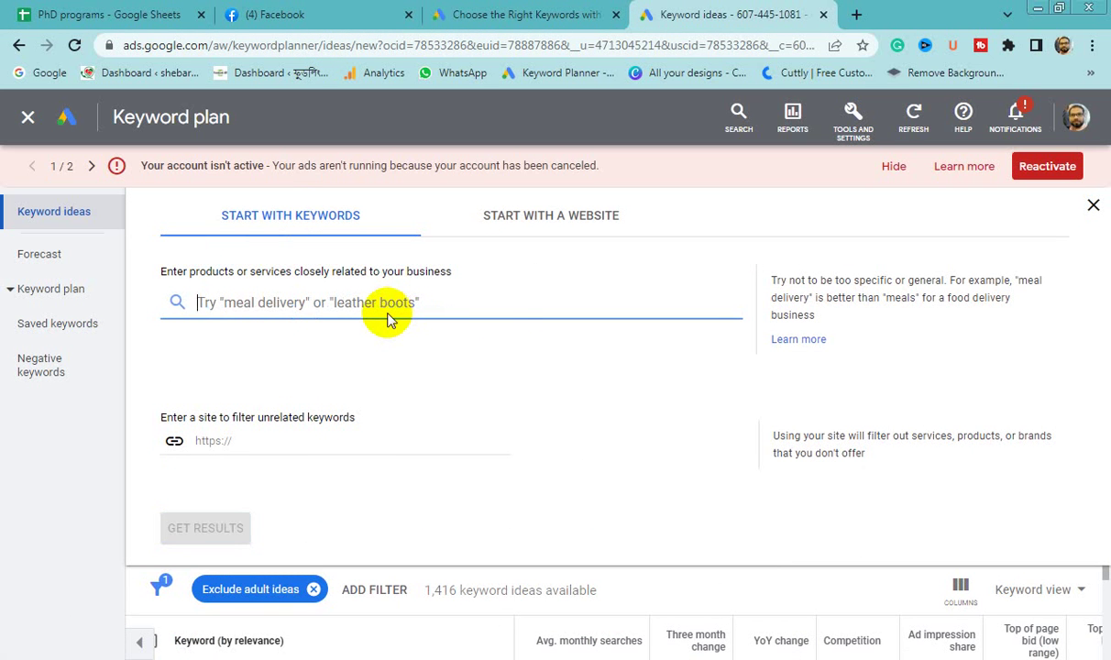
{"action": "key", "text": "ctrl+v"}
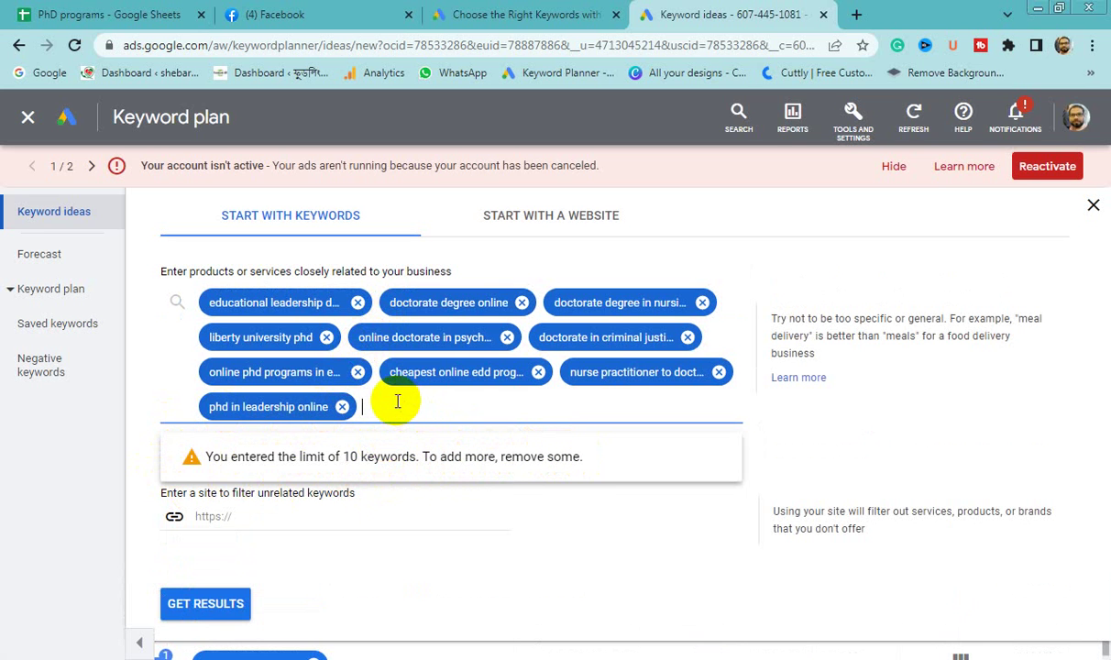
{"action": "left_click", "coordinate": [193, 605]}
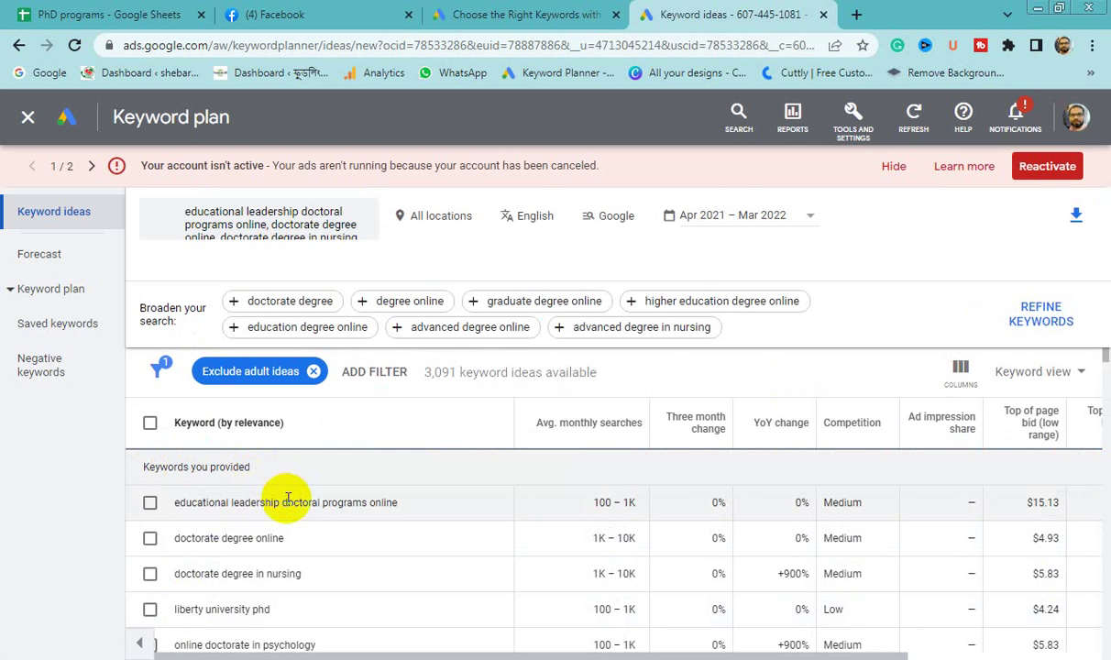
- Examine the provided keywords and the new keyword ideas, checking the searches and low-range bid of "educational leadership doctoral programs online"
{"action": "scroll", "coordinate": [218, 521], "scroll_direction": "down", "scroll_amount": 2}
{"action": "scroll", "coordinate": [217, 547], "scroll_direction": "down", "scroll_amount": 2}
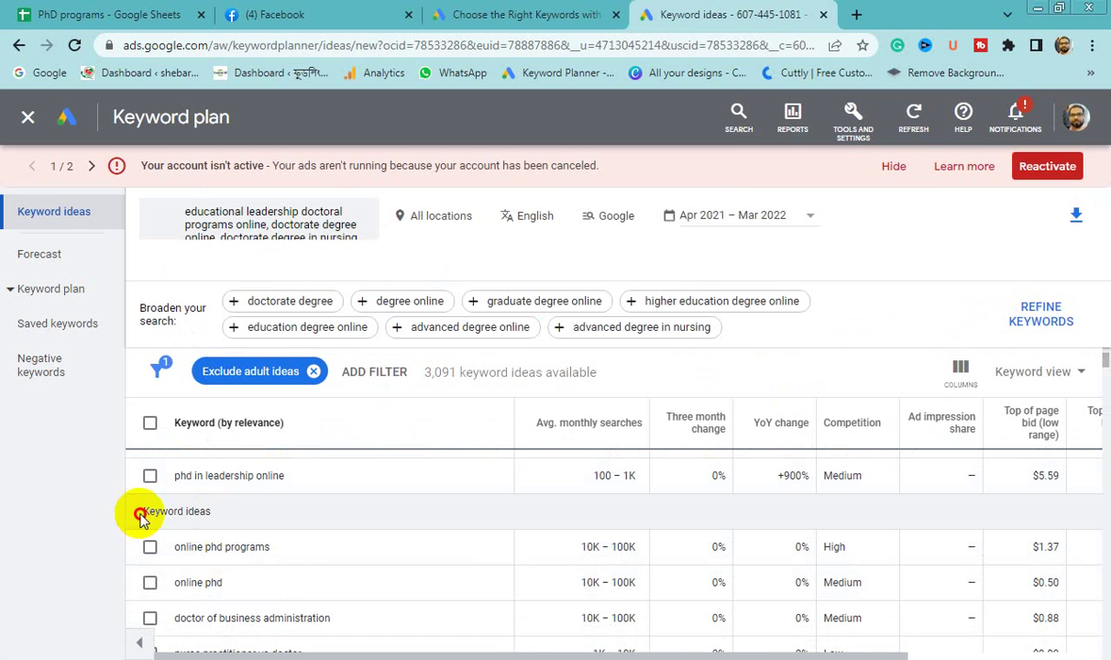
{"action": "left_click_drag", "start_coordinate": [141, 517], "coordinate": [224, 516]}
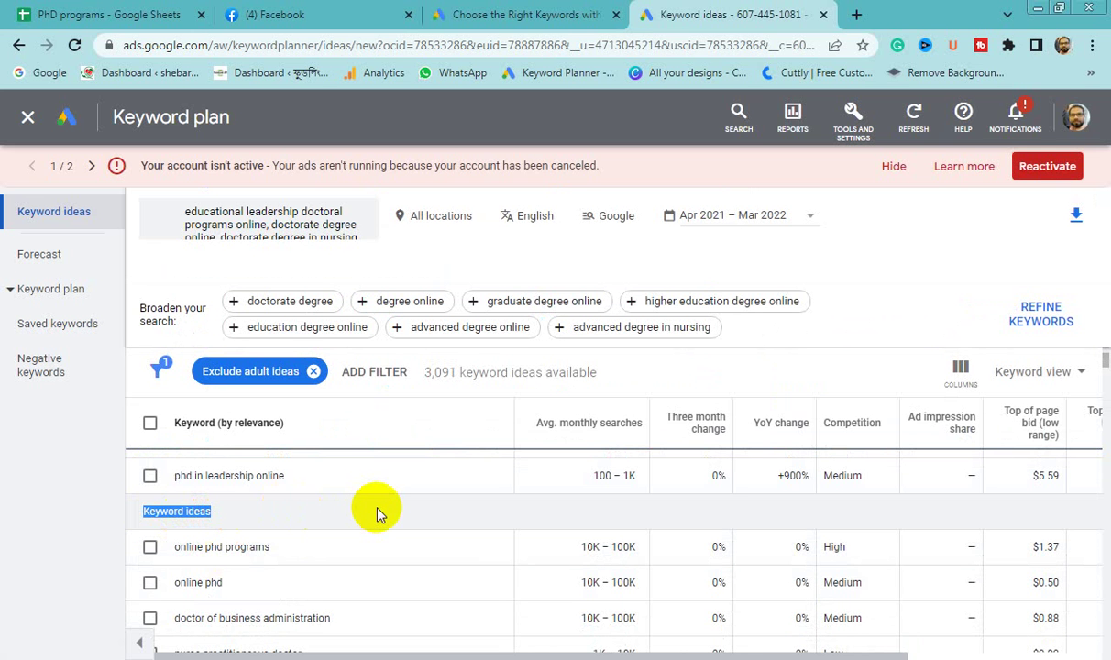
{"action": "scroll", "coordinate": [260, 547], "scroll_direction": "down", "scroll_amount": 2}
{"action": "scroll", "coordinate": [259, 548], "scroll_direction": "down", "scroll_amount": 10}
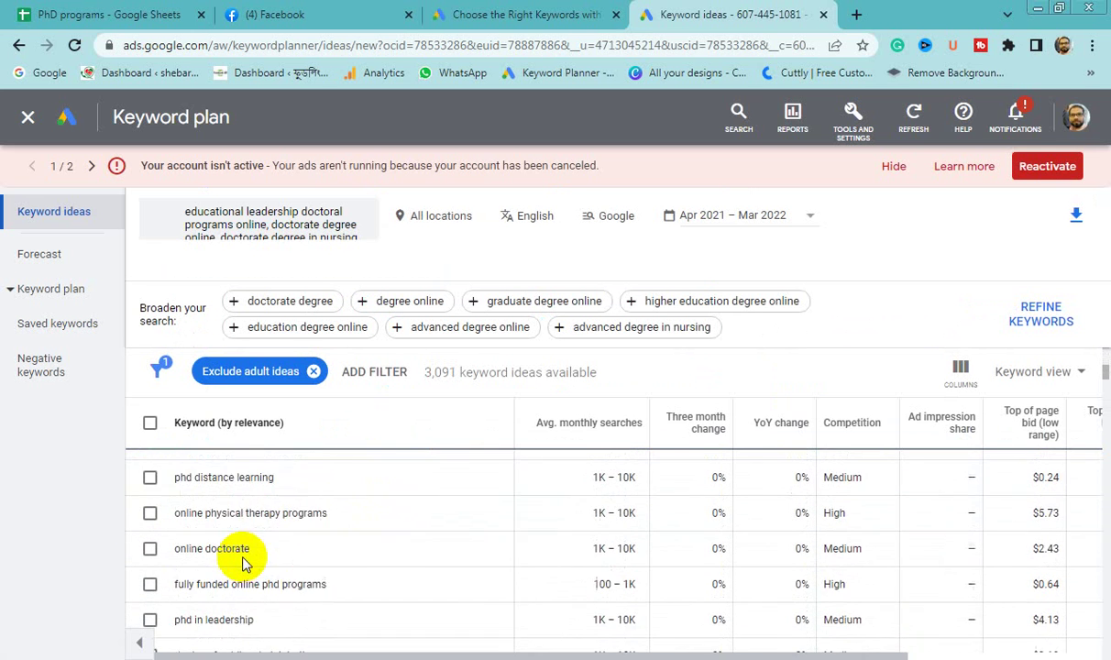
{"action": "scroll", "coordinate": [243, 576], "scroll_direction": "up", "scroll_amount": 12}
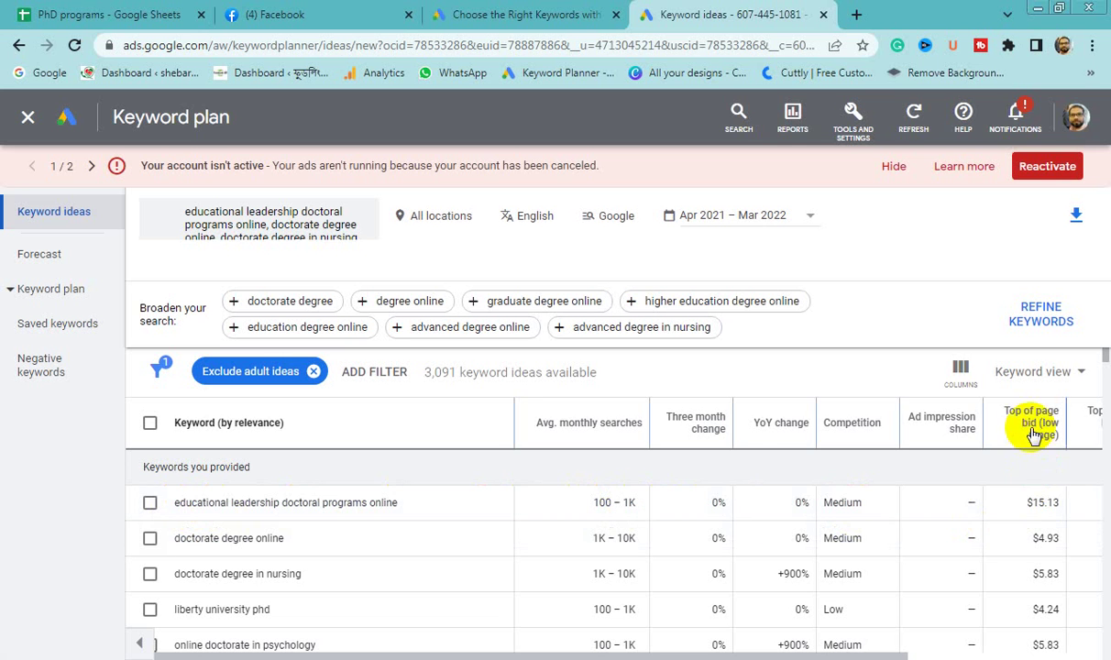
{"action": "left_click_drag", "start_coordinate": [1028, 503], "coordinate": [1047, 502]}
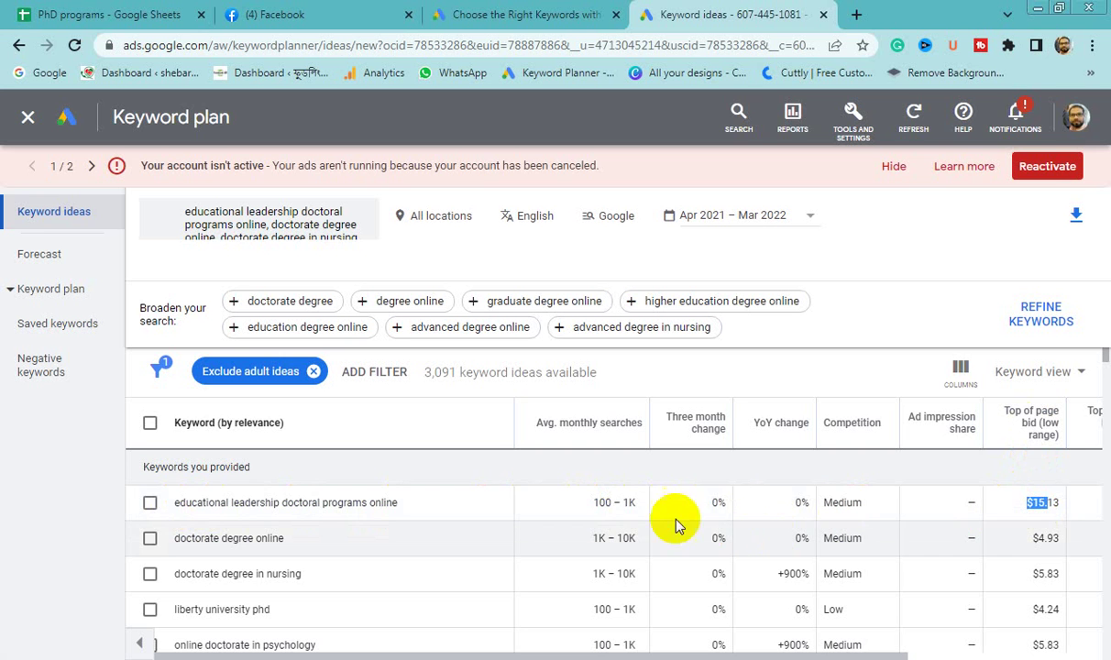
{"action": "left_click_drag", "start_coordinate": [592, 503], "coordinate": [614, 503]}
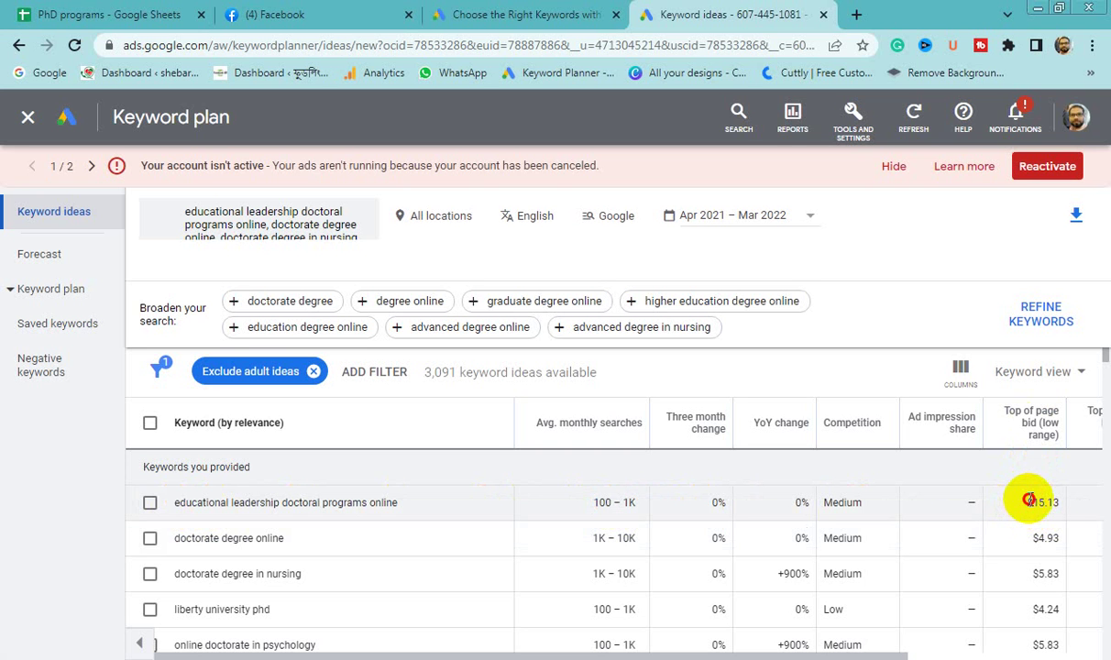
{"action": "left_click_drag", "start_coordinate": [1028, 500], "coordinate": [1046, 502]}
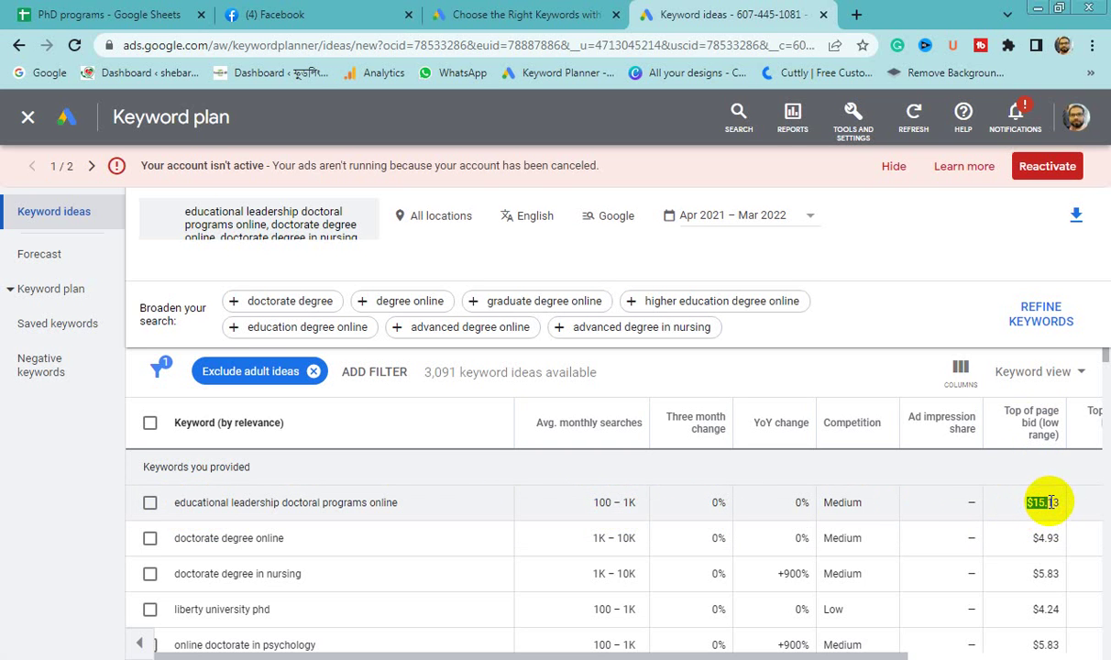
- Select the keywords "educational leadership doctoral programs online", "doctorate degree online" and "phd in leadership online" in the provided keywords list
{"action": "left_click", "coordinate": [149, 503]}
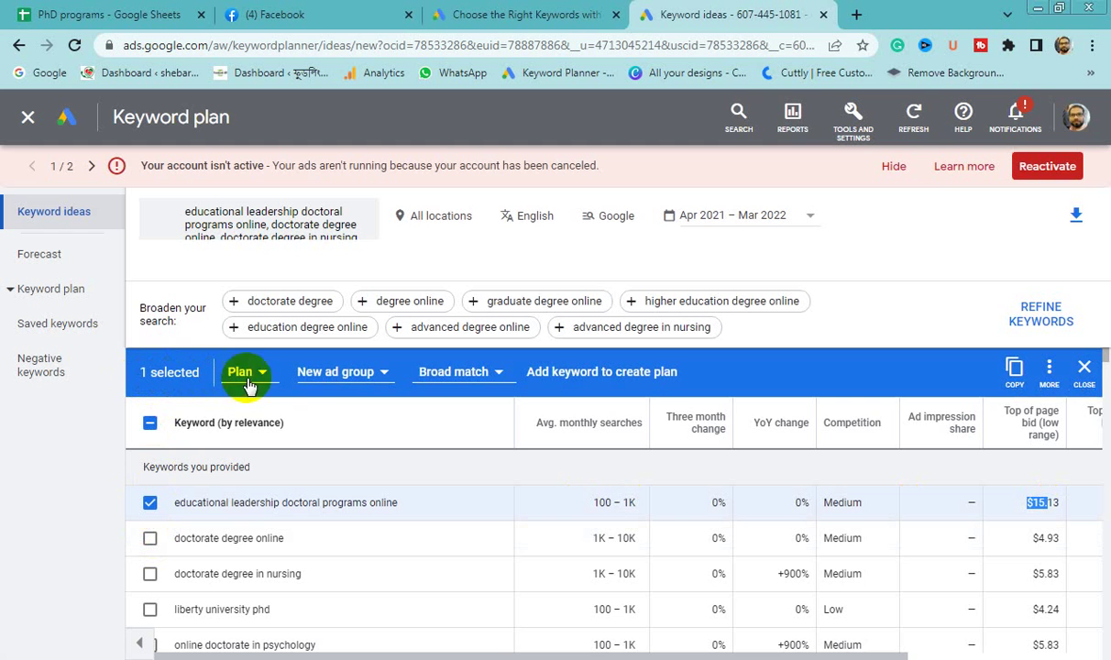
{"action": "left_click", "coordinate": [152, 540]}
{"action": "scroll", "coordinate": [161, 571], "scroll_direction": "down", "scroll_amount": 5}
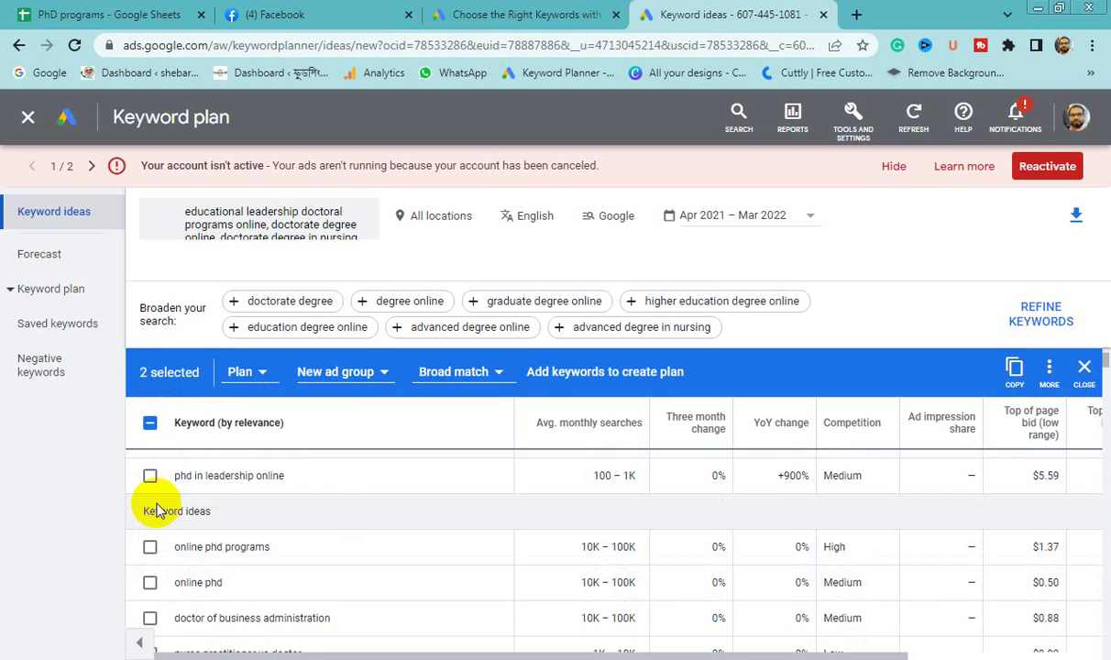
{"action": "scroll", "coordinate": [628, 532], "scroll_direction": "up", "scroll_amount": 3}
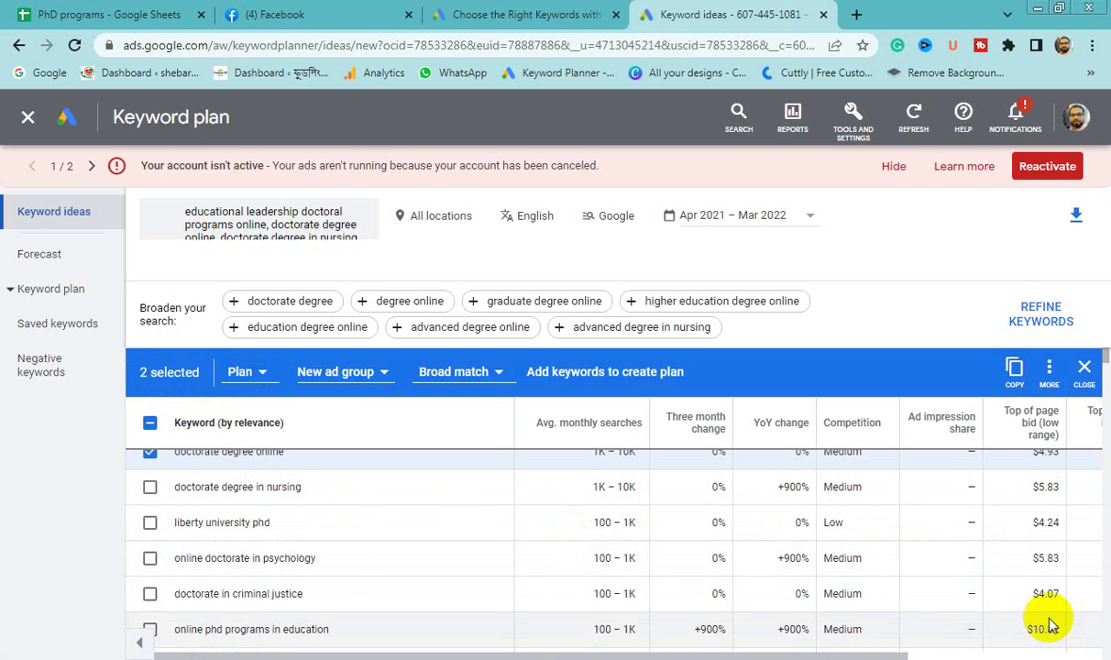
{"action": "scroll", "coordinate": [369, 608], "scroll_direction": "down", "scroll_amount": 1}
{"action": "scroll", "coordinate": [148, 560], "scroll_direction": "up", "scroll_amount": 1}
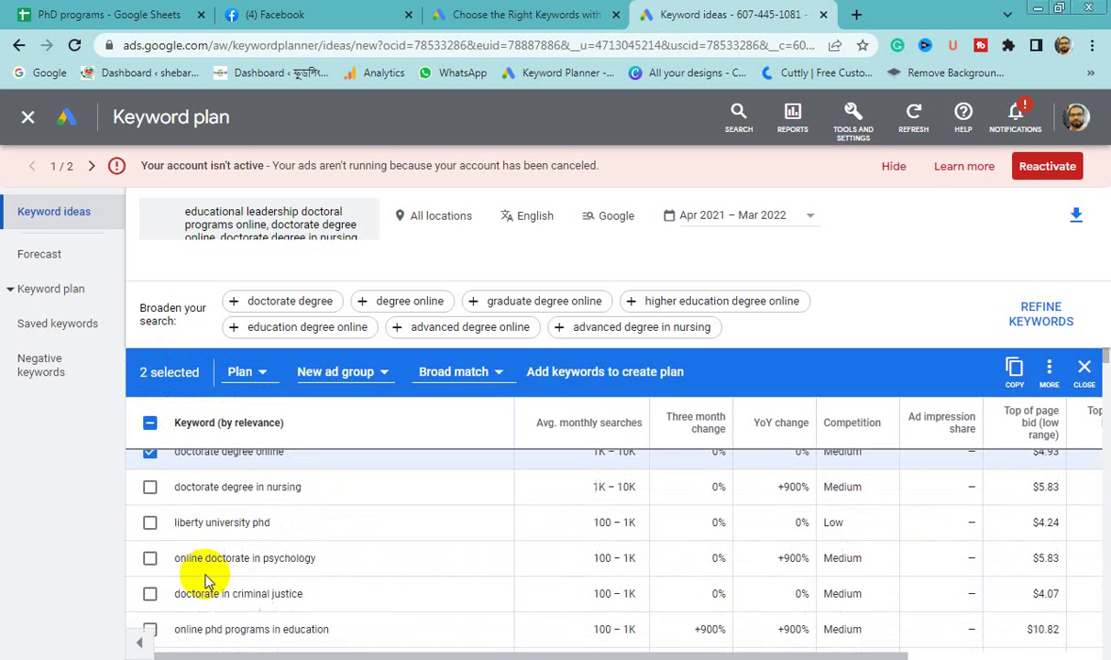
{"action": "scroll", "coordinate": [170, 531], "scroll_direction": "down", "scroll_amount": 3}
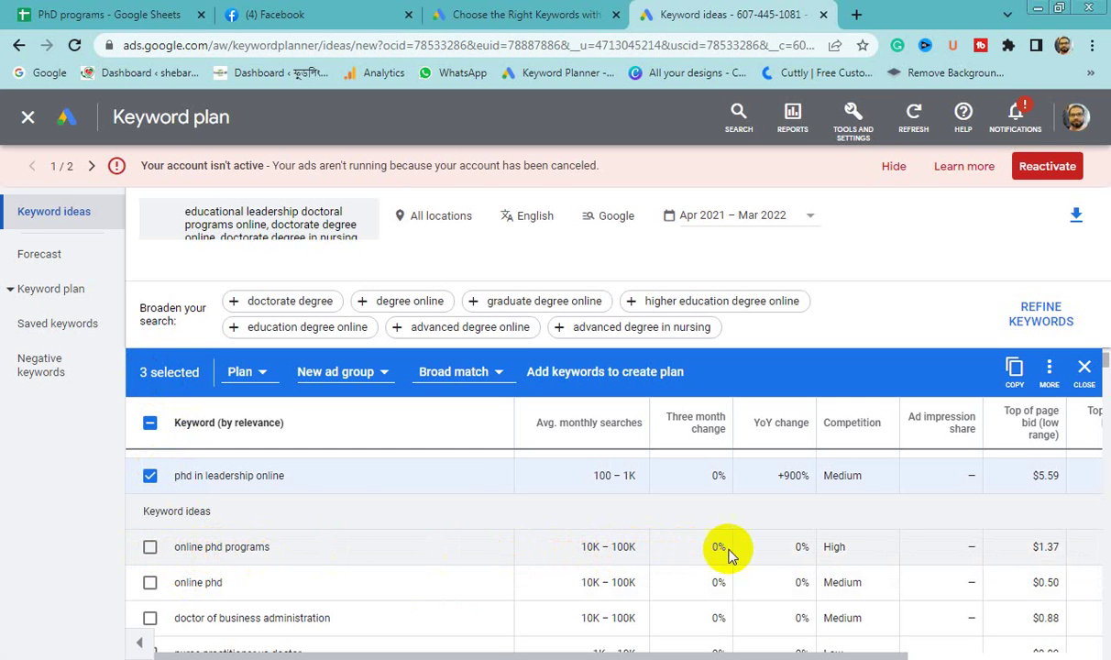
- Compare the competition and low-range bids of the keyword ideas, starting with "online phd programs" and "online phd"
{"action": "left_click_drag", "start_coordinate": [828, 548], "coordinate": [869, 551]}
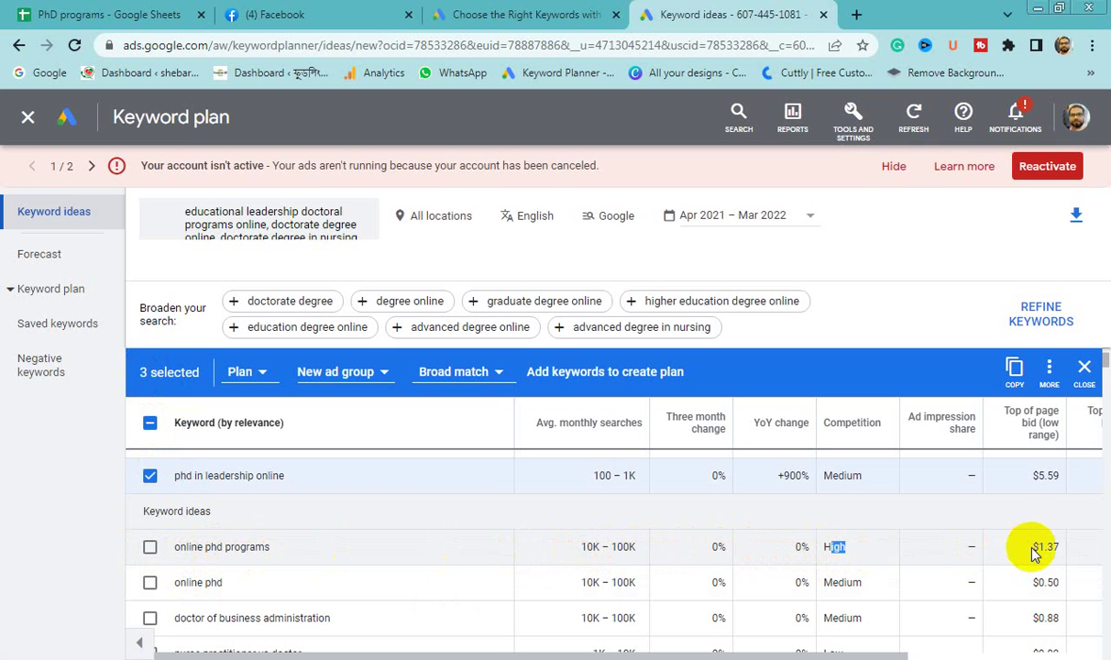
{"action": "left_click_drag", "start_coordinate": [1036, 547], "coordinate": [1012, 550]}
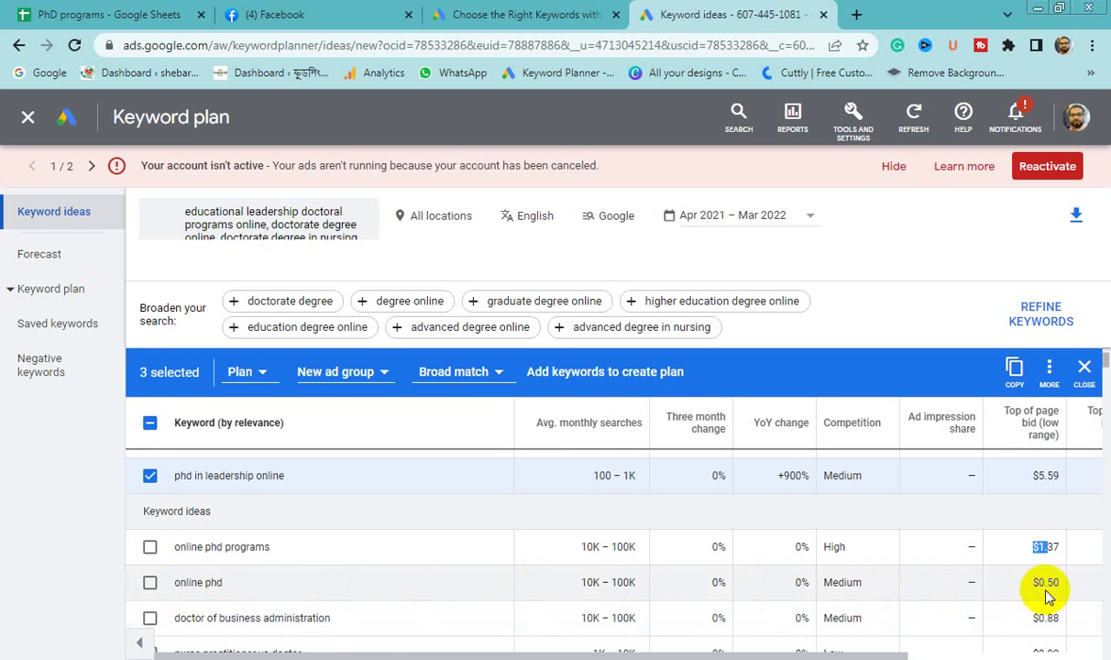
{"action": "left_click_drag", "start_coordinate": [174, 583], "coordinate": [218, 583]}
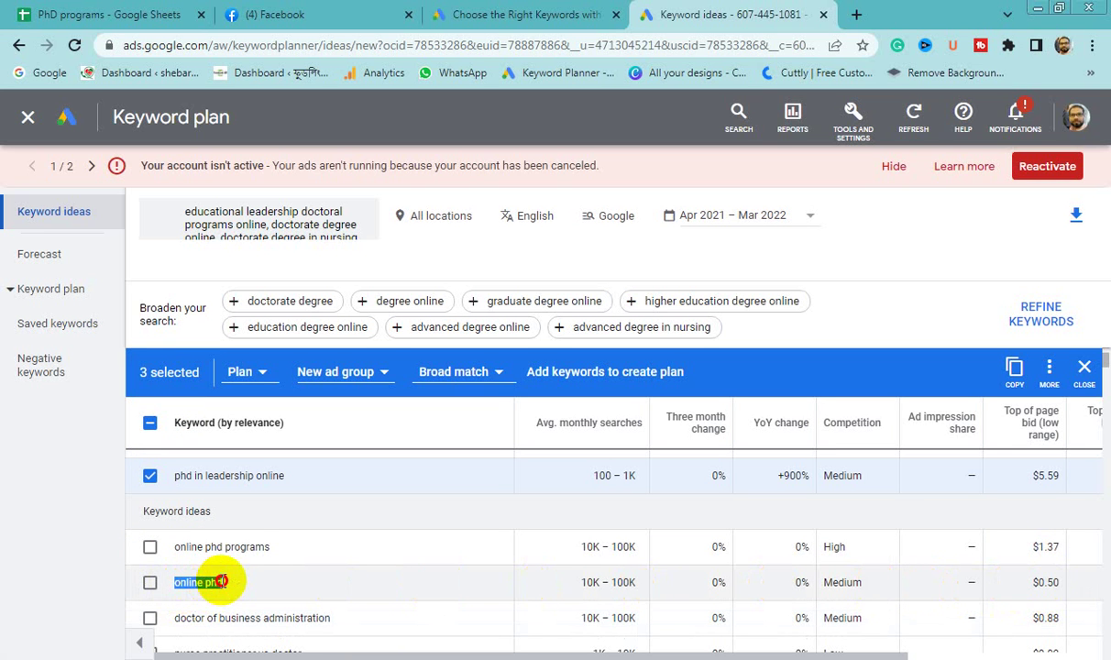
{"action": "scroll", "coordinate": [385, 587], "scroll_direction": "down", "scroll_amount": 1}
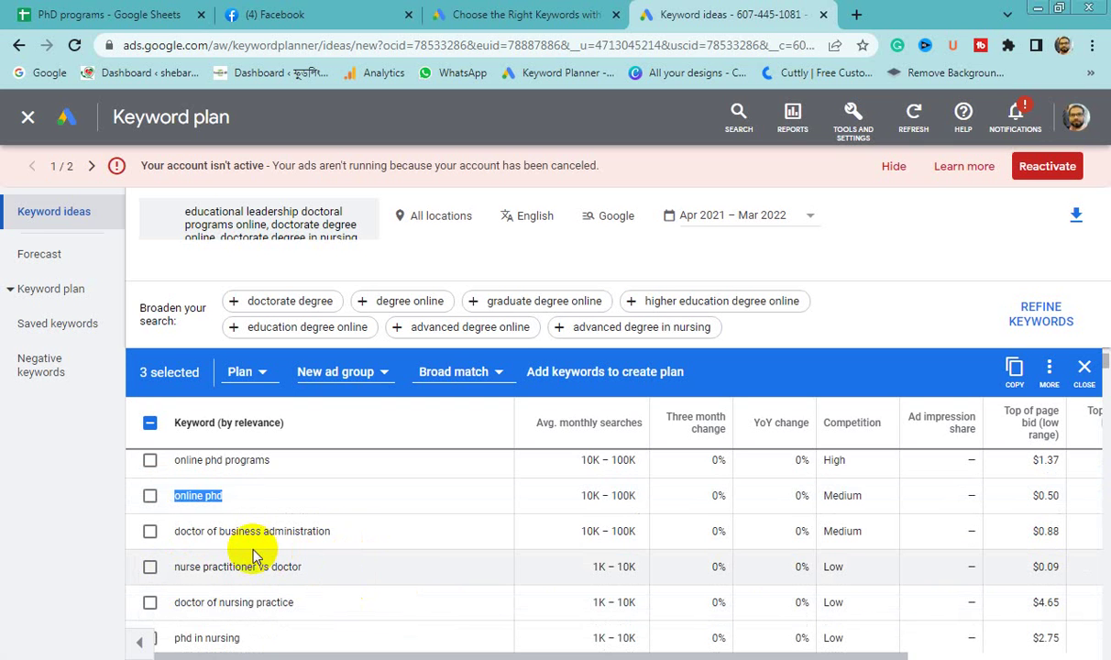
{"action": "scroll", "coordinate": [495, 550], "scroll_direction": "down", "scroll_amount": 1}
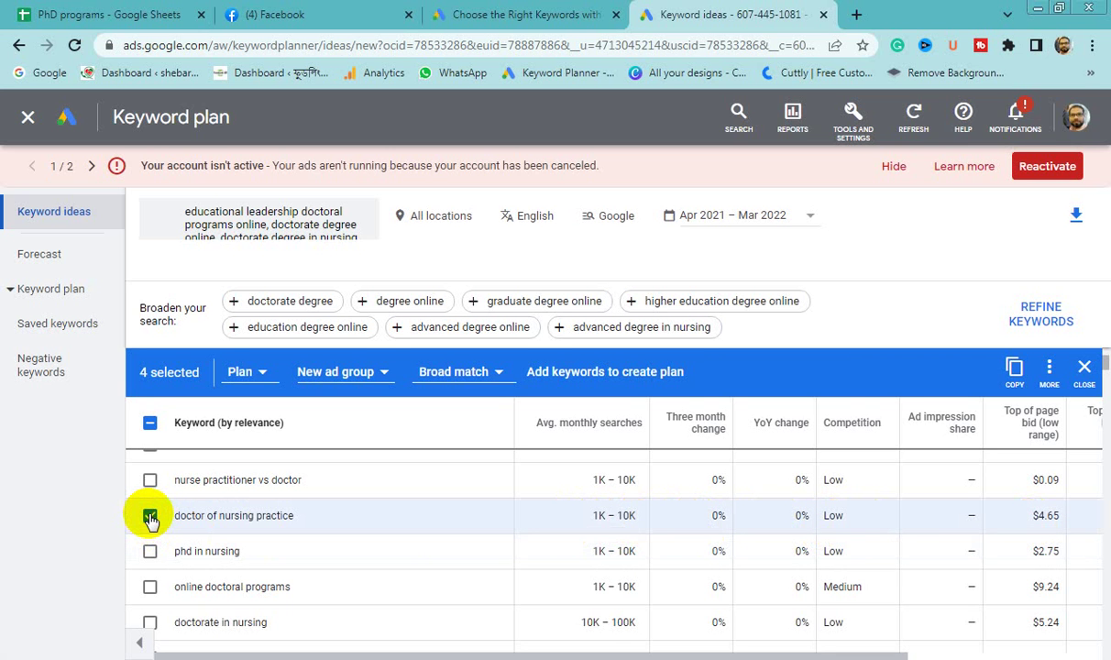
- Deselect the "doctor of nursing practice" keyword idea and copy its text
{"action": "left_click", "coordinate": [150, 519]}
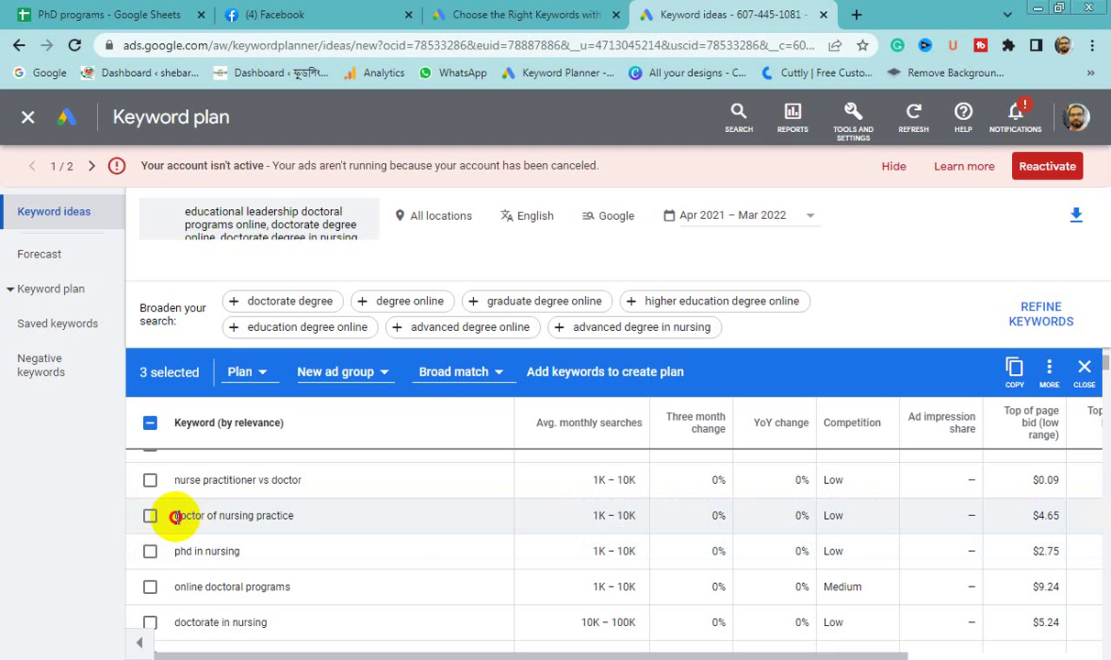
{"action": "left_click_drag", "start_coordinate": [175, 517], "coordinate": [305, 518]}
{"action": "key", "text": "ctrl+c"}
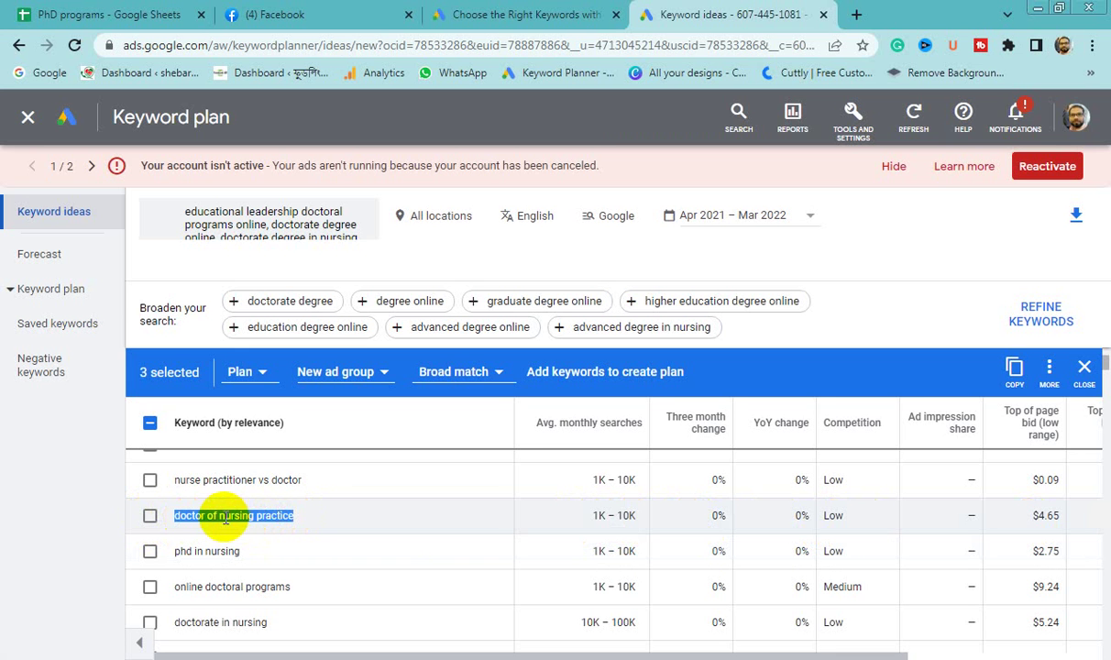
{"action": "scroll", "coordinate": [179, 449], "scroll_direction": "up", "scroll_amount": 5}
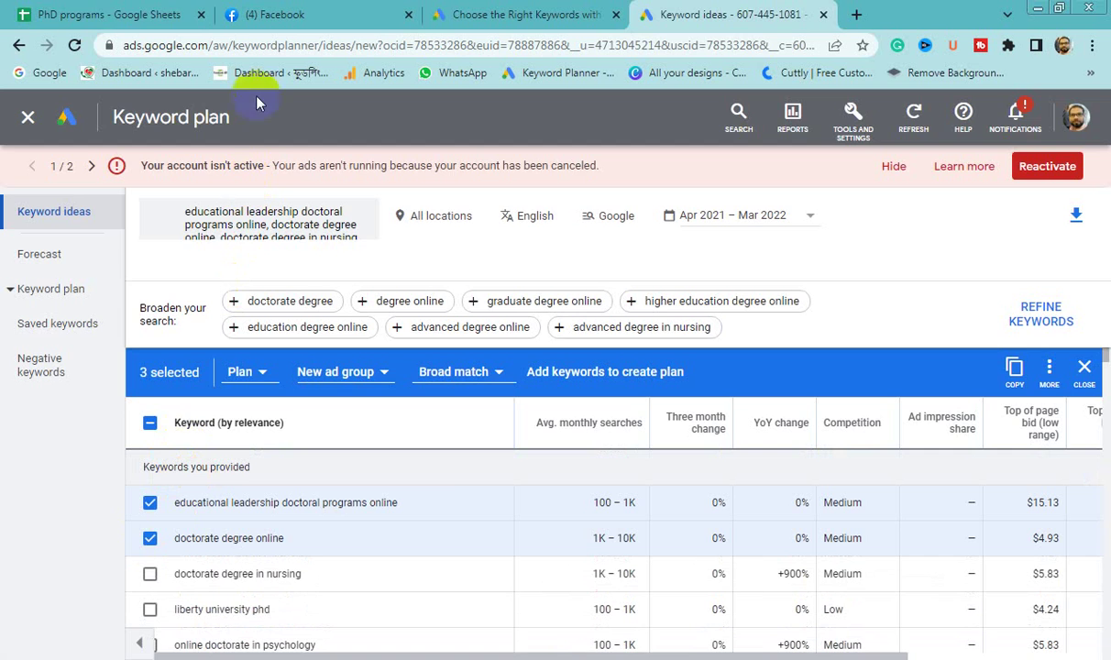
- Switch to the PhD programs spreadsheet, paste the copied keyword into B21 and number it 18 in A21
{"action": "left_click", "coordinate": [114, 13]}
{"action": "scroll", "coordinate": [161, 421], "scroll_direction": "down", "scroll_amount": 3}
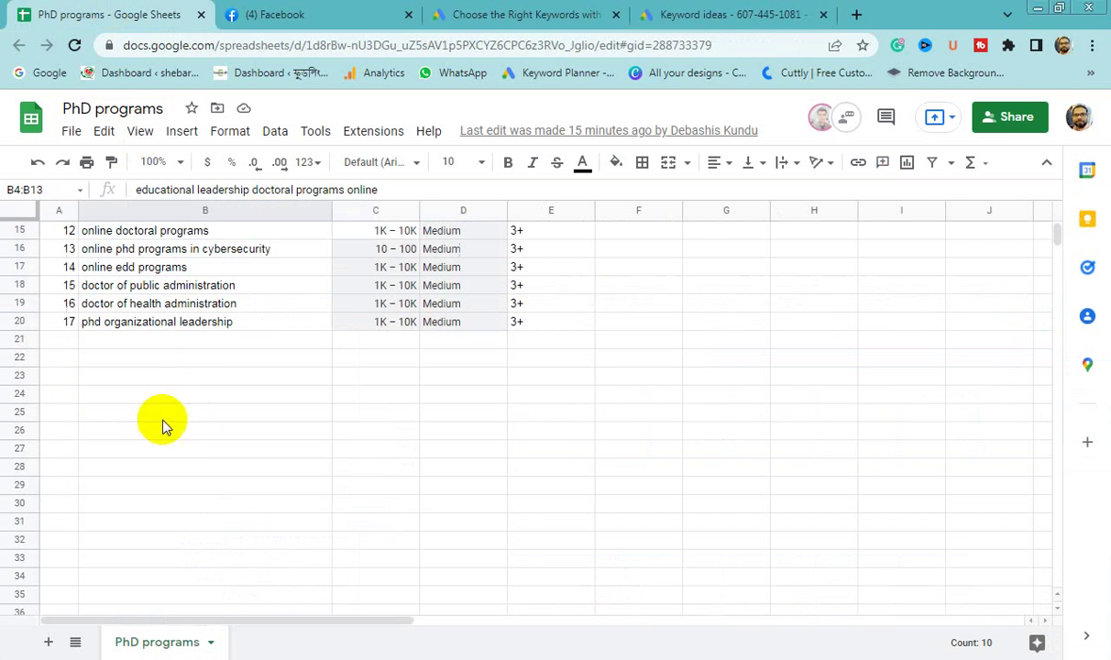
{"action": "left_click", "coordinate": [125, 341]}
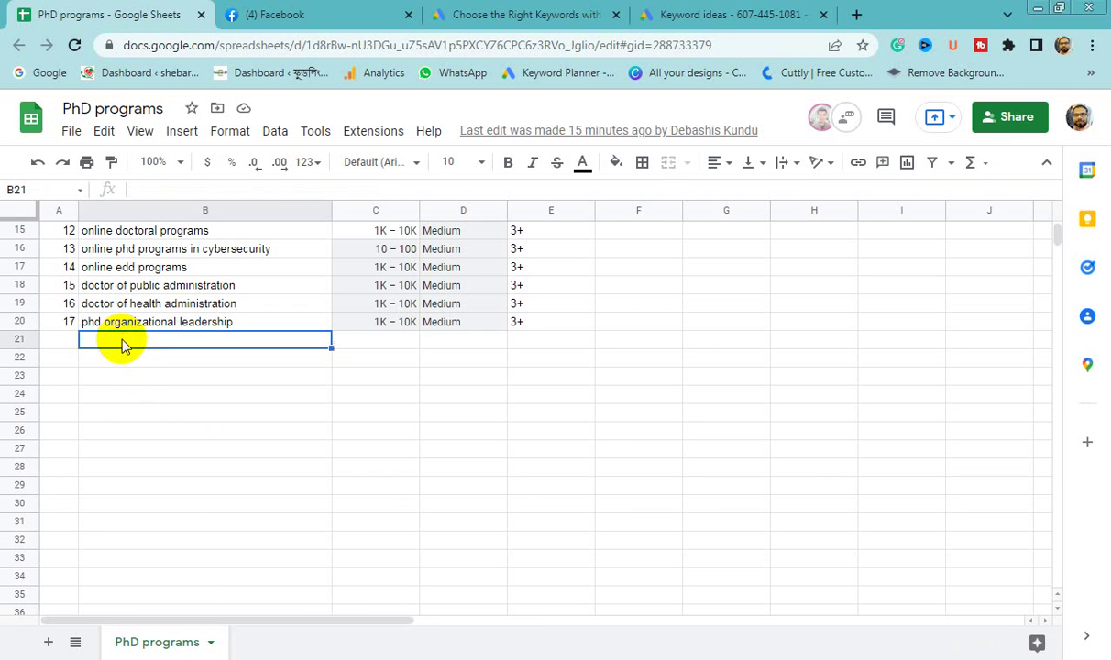
{"action": "key", "text": "ctrl+v"}
{"action": "left_click", "coordinate": [66, 348]}
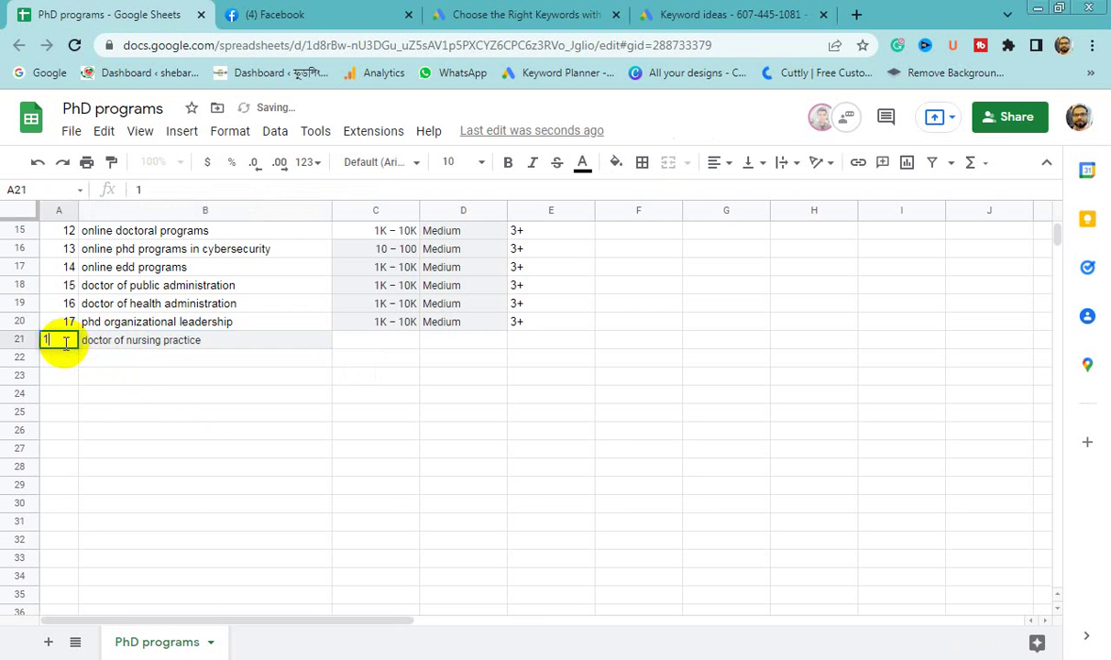
{"action": "type", "text": "18"}
{"action": "left_click", "coordinate": [162, 433]}
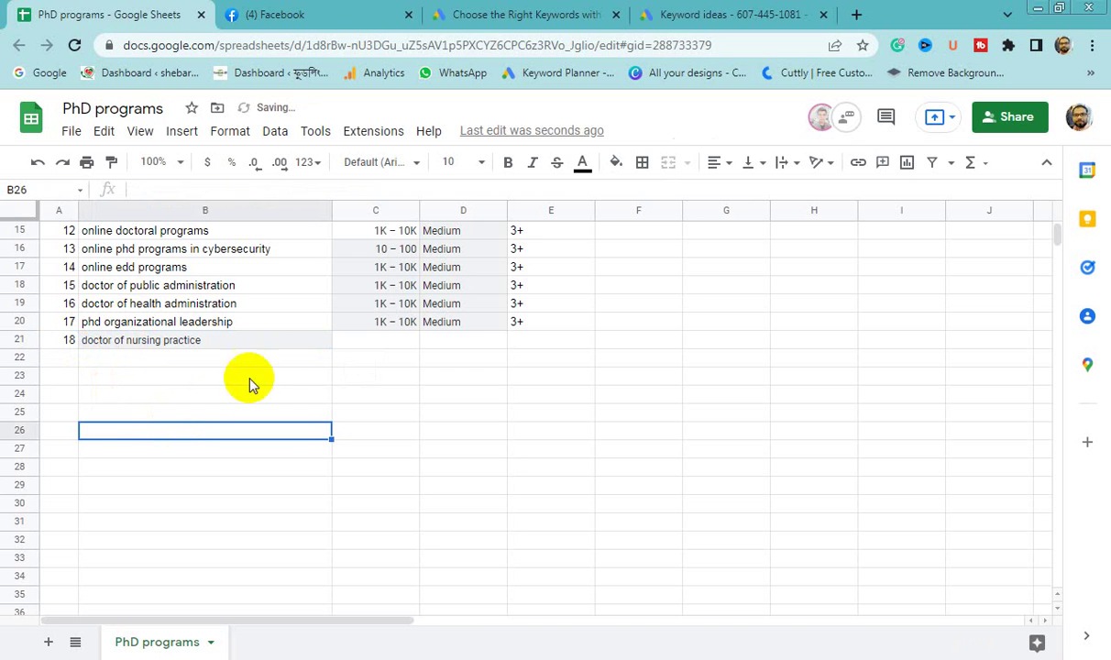
- Fill the 1K – 10K search range from C20 down to C21 and enter Low as the competition in D21
{"action": "left_click", "coordinate": [396, 329]}
{"action": "left_click_drag", "start_coordinate": [418, 329], "coordinate": [416, 347]}
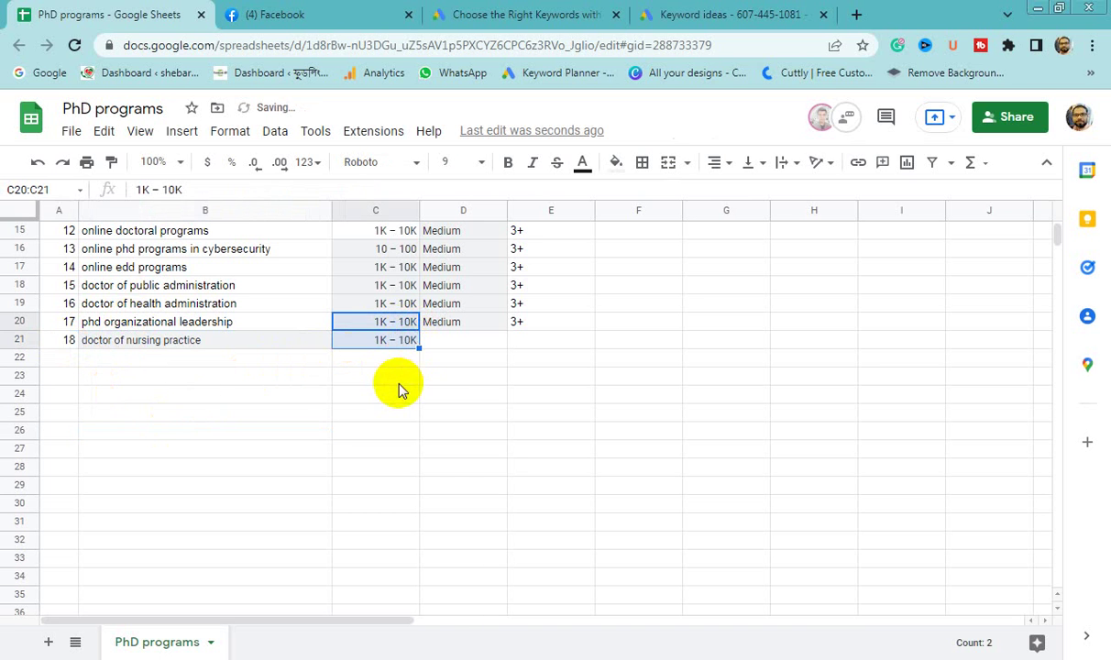
{"action": "left_click", "coordinate": [457, 328]}
{"action": "left_click", "coordinate": [447, 350]}
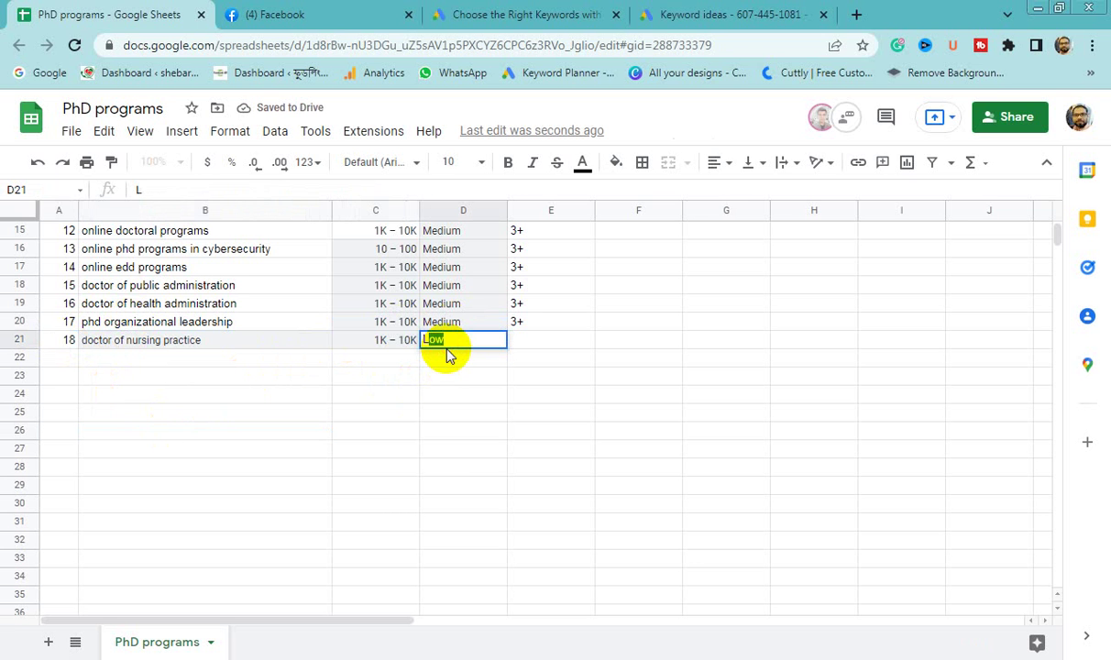
{"action": "left_click", "coordinate": [463, 378]}
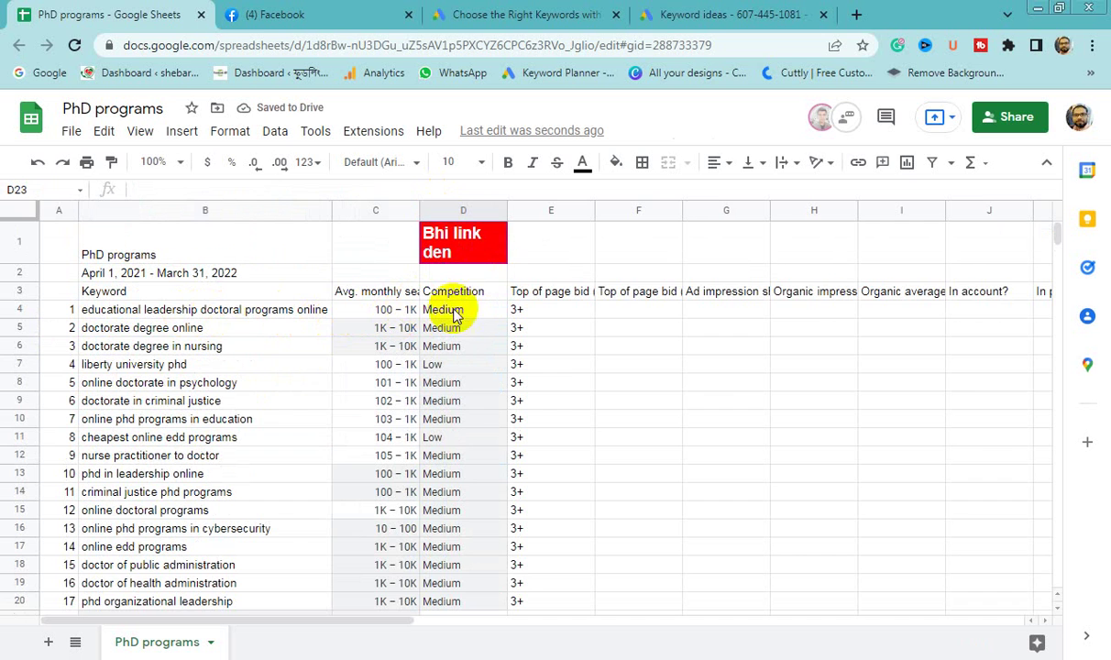
- Freeze the first row of the sheet
{"action": "left_click", "coordinate": [11, 293]}
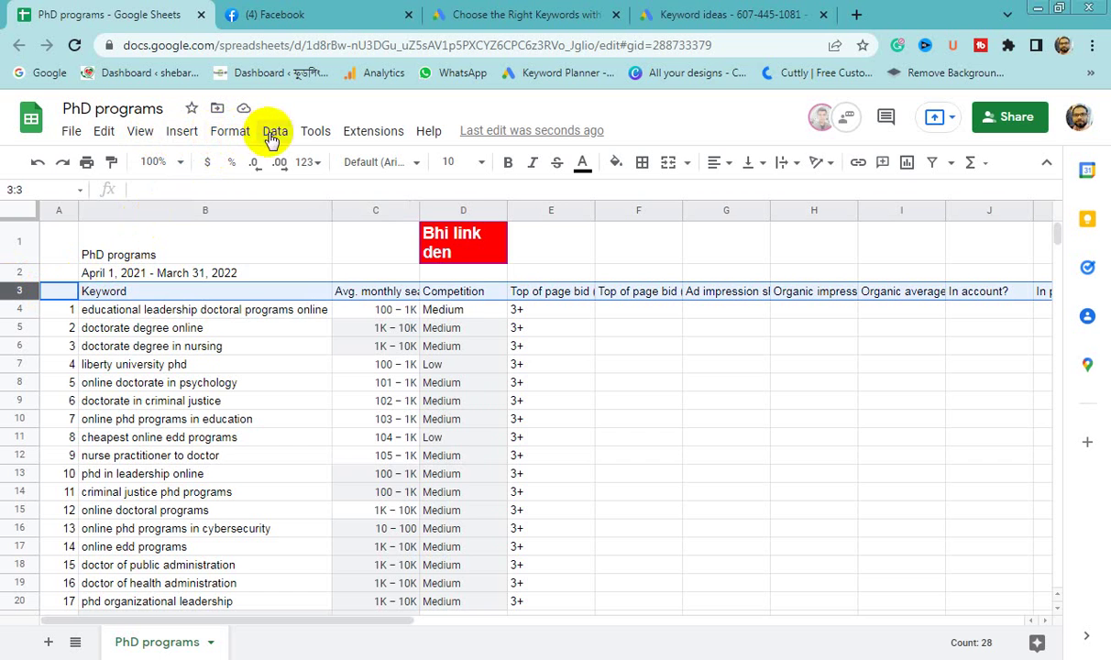
{"action": "left_click", "coordinate": [230, 132]}
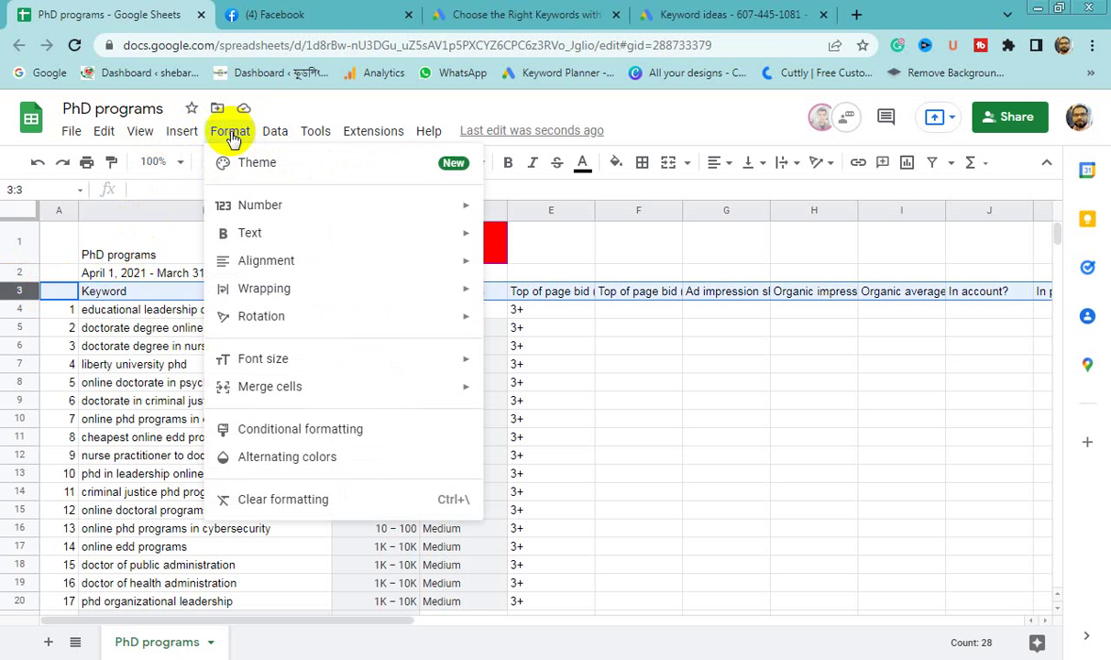
{"action": "mouse_move", "coordinate": [192, 138]}
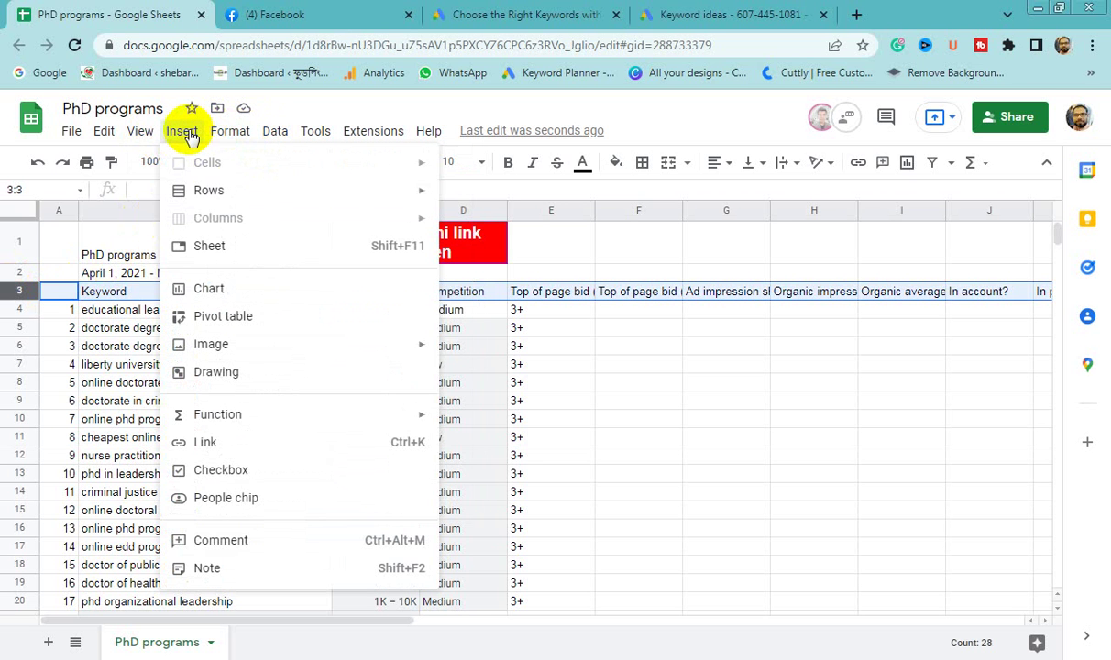
{"action": "mouse_move", "coordinate": [140, 128]}
{"action": "mouse_move", "coordinate": [179, 198]}
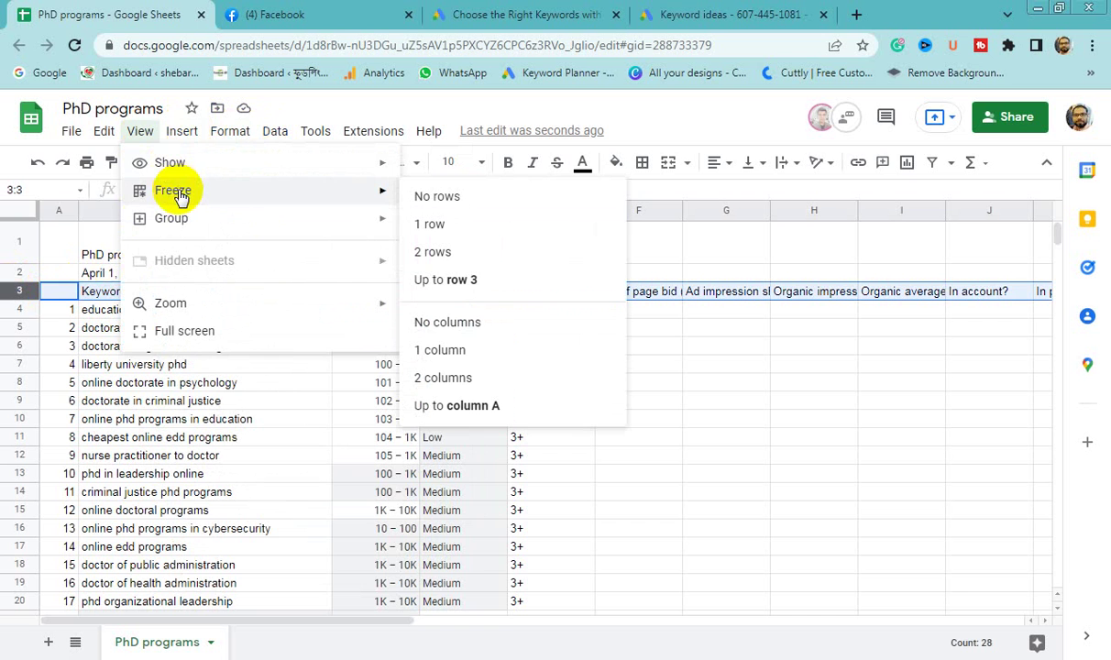
{"action": "left_click", "coordinate": [452, 224]}
{"action": "left_click", "coordinate": [576, 367]}
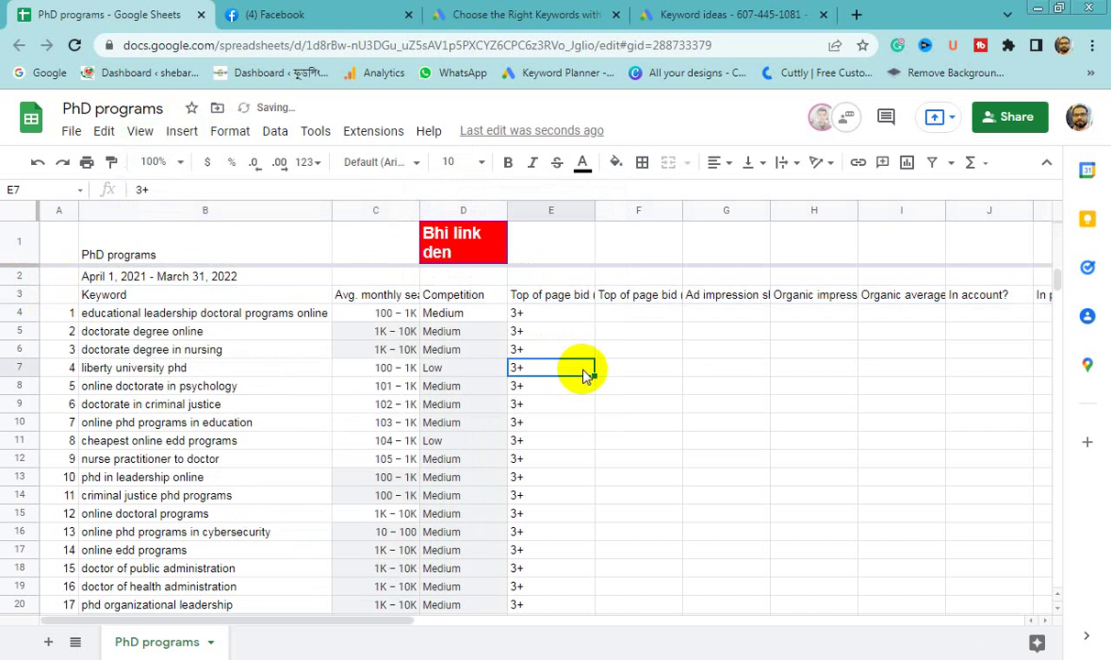
{"action": "scroll", "coordinate": [476, 342], "scroll_direction": "down", "scroll_amount": 3}
{"action": "scroll", "coordinate": [461, 390], "scroll_direction": "up", "scroll_amount": 3}
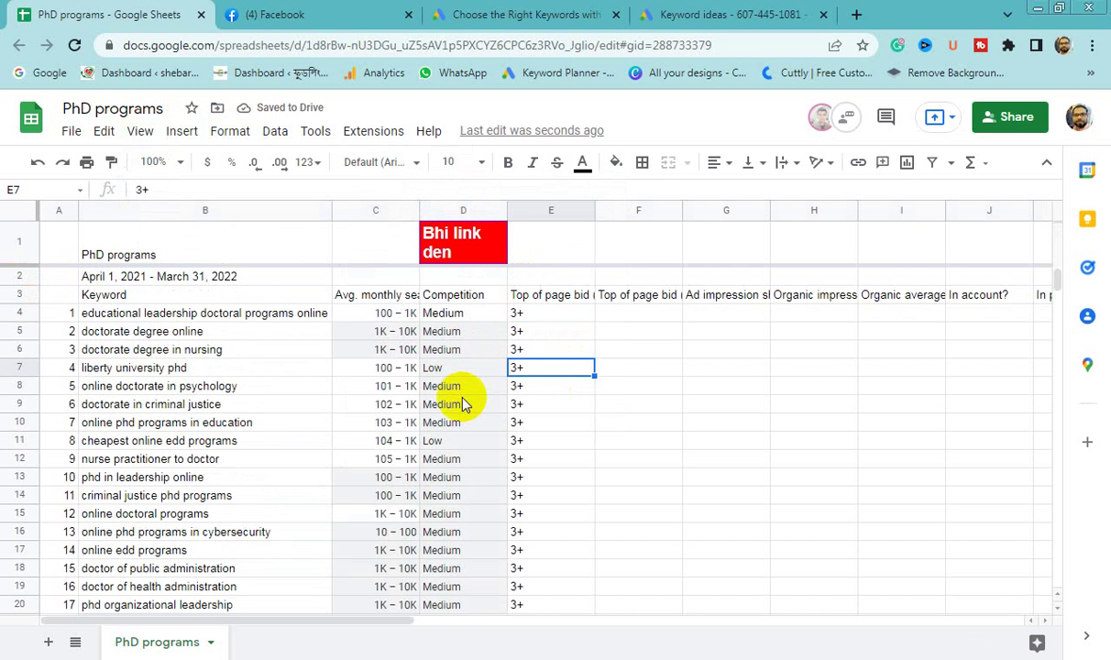
{"action": "scroll", "coordinate": [598, 386], "scroll_direction": "down", "scroll_amount": 3}
{"action": "scroll", "coordinate": [591, 431], "scroll_direction": "up", "scroll_amount": 3}
{"action": "scroll", "coordinate": [591, 454], "scroll_direction": "down", "scroll_amount": 3}
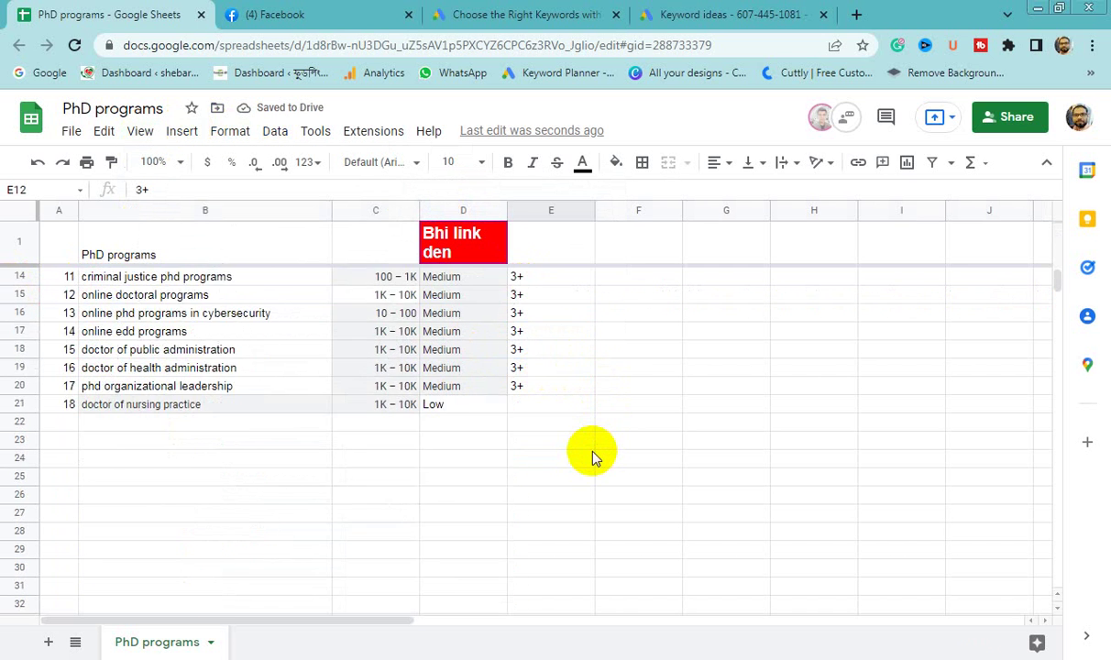
{"action": "scroll", "coordinate": [586, 440], "scroll_direction": "up", "scroll_amount": 3}
- Clear the "Bhi link den" text from the red cell D1
{"action": "left_click", "coordinate": [469, 260]}
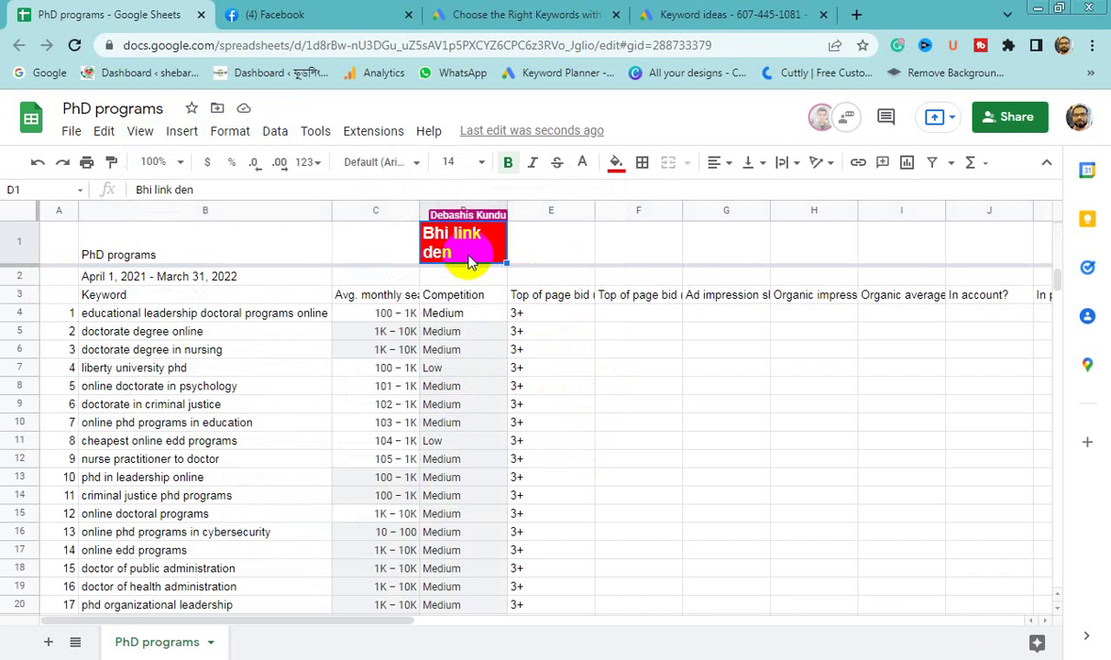
{"action": "key", "text": "Delete"}
{"action": "left_click", "coordinate": [603, 376]}
{"action": "scroll", "coordinate": [550, 422], "scroll_direction": "down", "scroll_amount": 4}
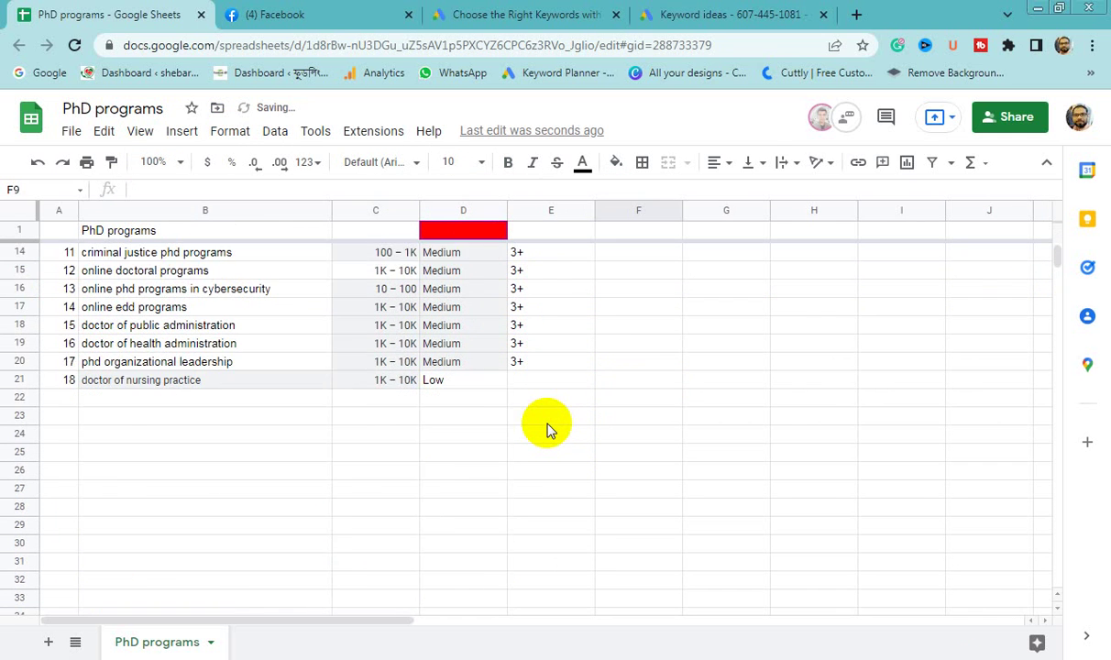
{"action": "scroll", "coordinate": [547, 429], "scroll_direction": "up", "scroll_amount": 4}
- Freeze the sheet up to row 3 so the column headers stay in view over the keyword list
{"action": "left_click", "coordinate": [15, 267]}
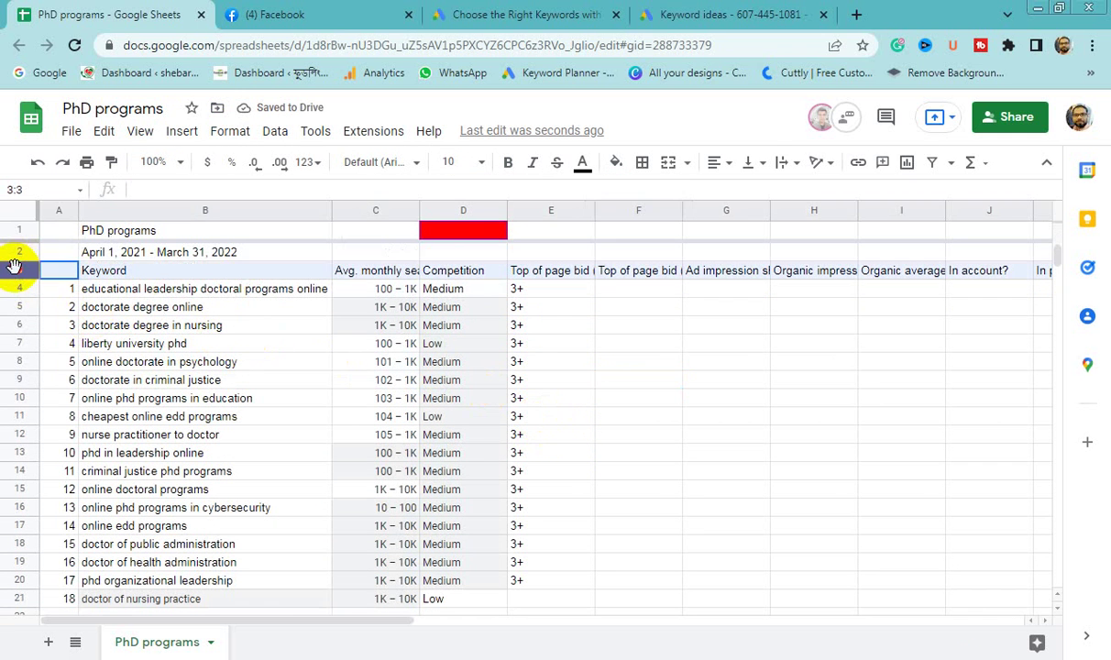
{"action": "left_click", "coordinate": [142, 134]}
{"action": "mouse_move", "coordinate": [390, 188]}
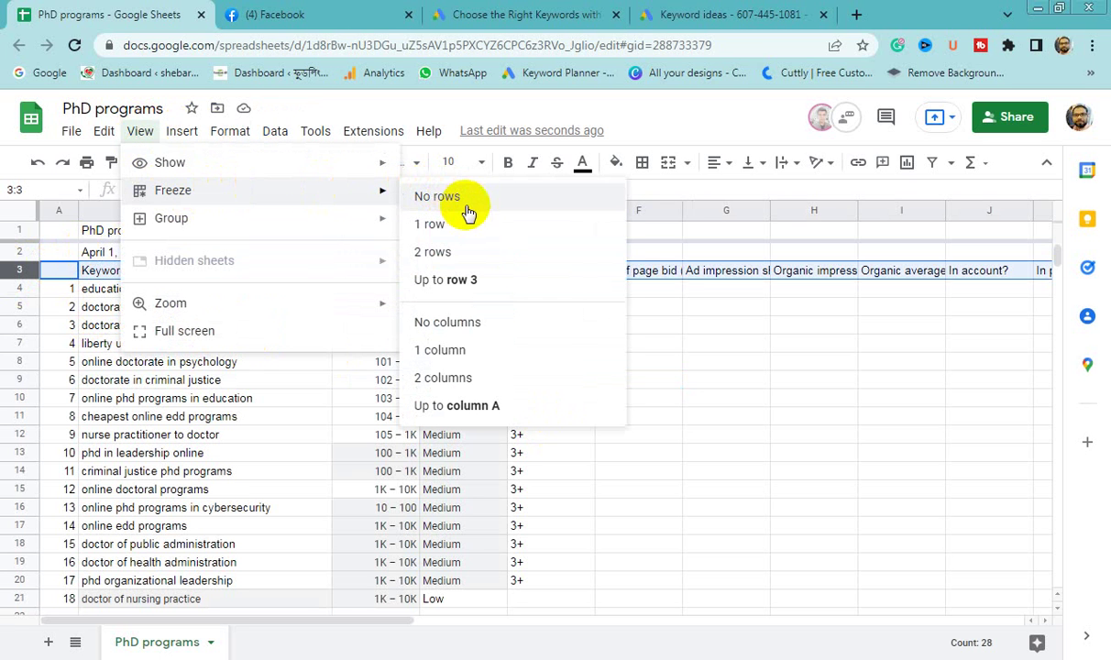
{"action": "left_click", "coordinate": [488, 283]}
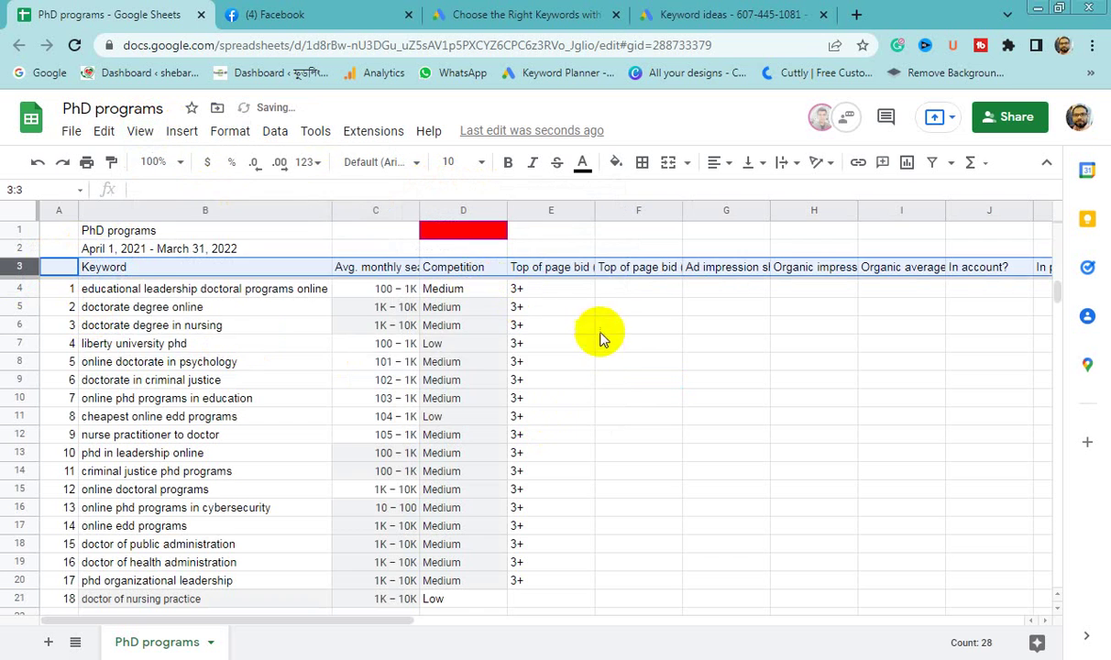
{"action": "left_click", "coordinate": [598, 345]}
{"action": "scroll", "coordinate": [590, 363], "scroll_direction": "down", "scroll_amount": 5}
{"action": "scroll", "coordinate": [577, 380], "scroll_direction": "up", "scroll_amount": 5}
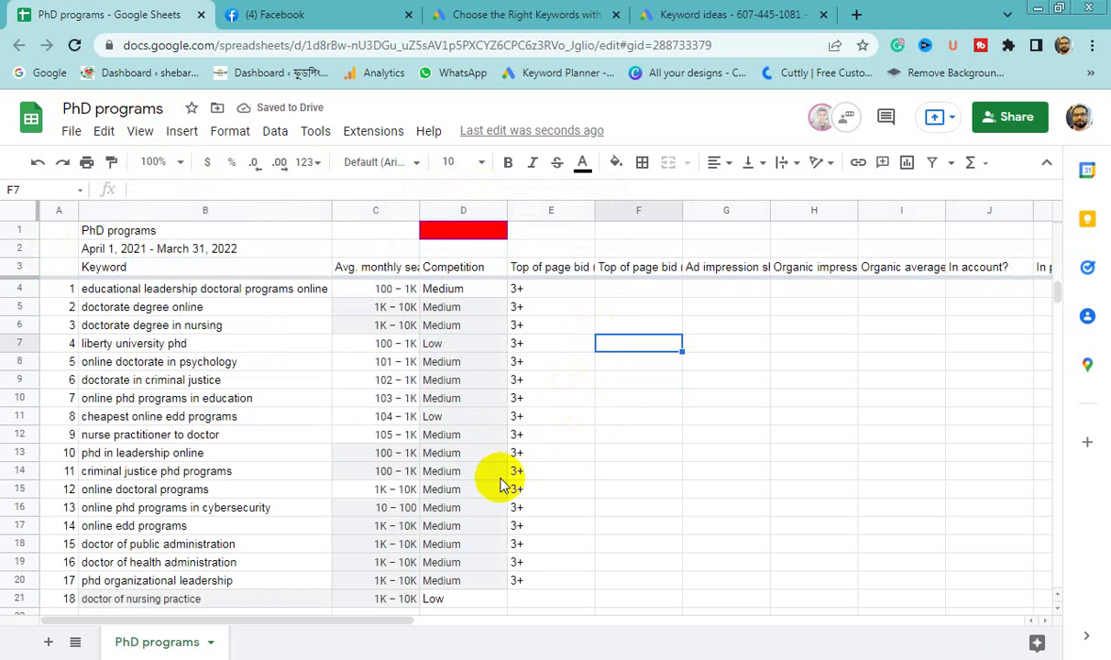
{"action": "scroll", "coordinate": [508, 471], "scroll_direction": "down", "scroll_amount": 5}
{"action": "scroll", "coordinate": [504, 413], "scroll_direction": "up", "scroll_amount": 2}
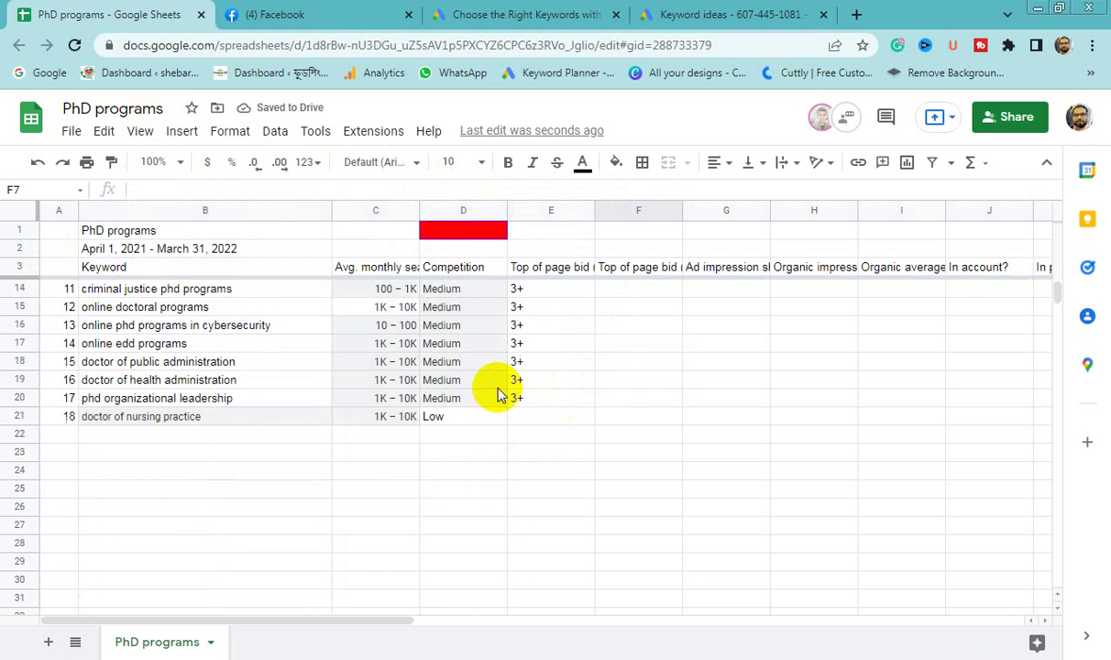
{"action": "scroll", "coordinate": [477, 378], "scroll_direction": "down", "scroll_amount": 2}
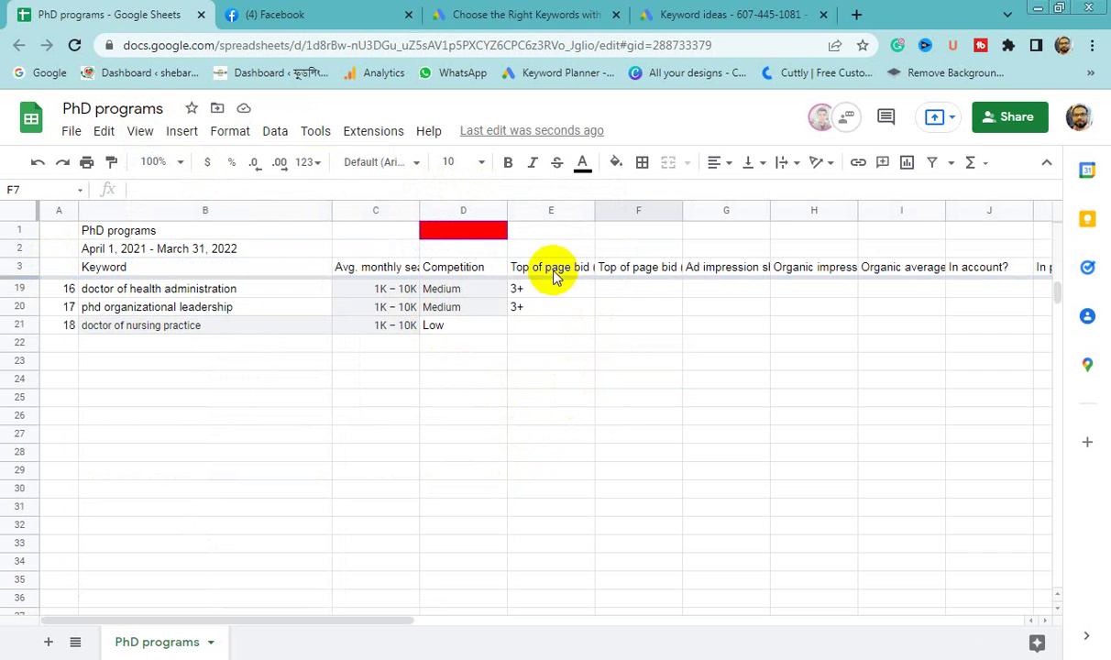
- Enter 4+ as the top of page bid in E21 and number the next keyword row 19 in A22
{"action": "left_click", "coordinate": [536, 330]}
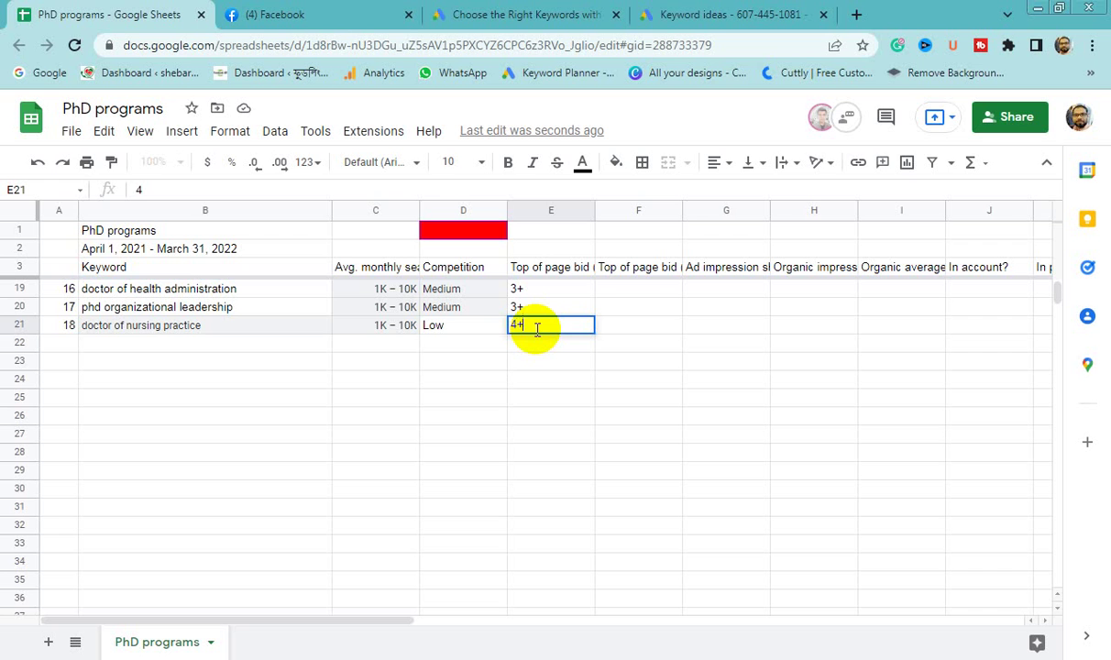
{"action": "left_click", "coordinate": [547, 394]}
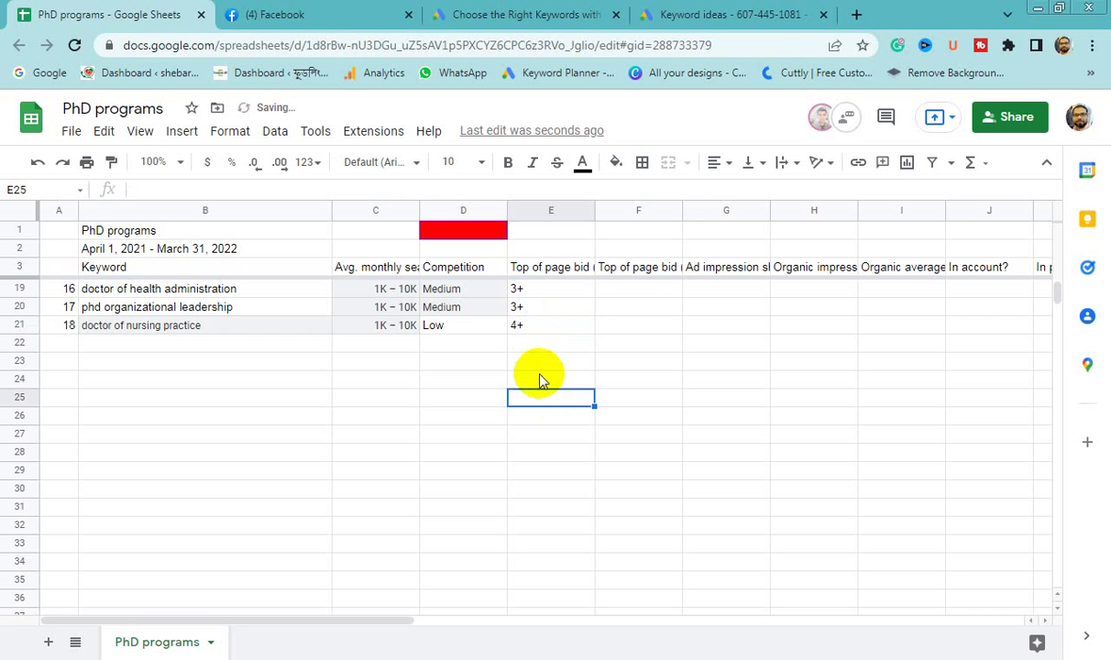
{"action": "scroll", "coordinate": [423, 431], "scroll_direction": "up", "scroll_amount": 2}
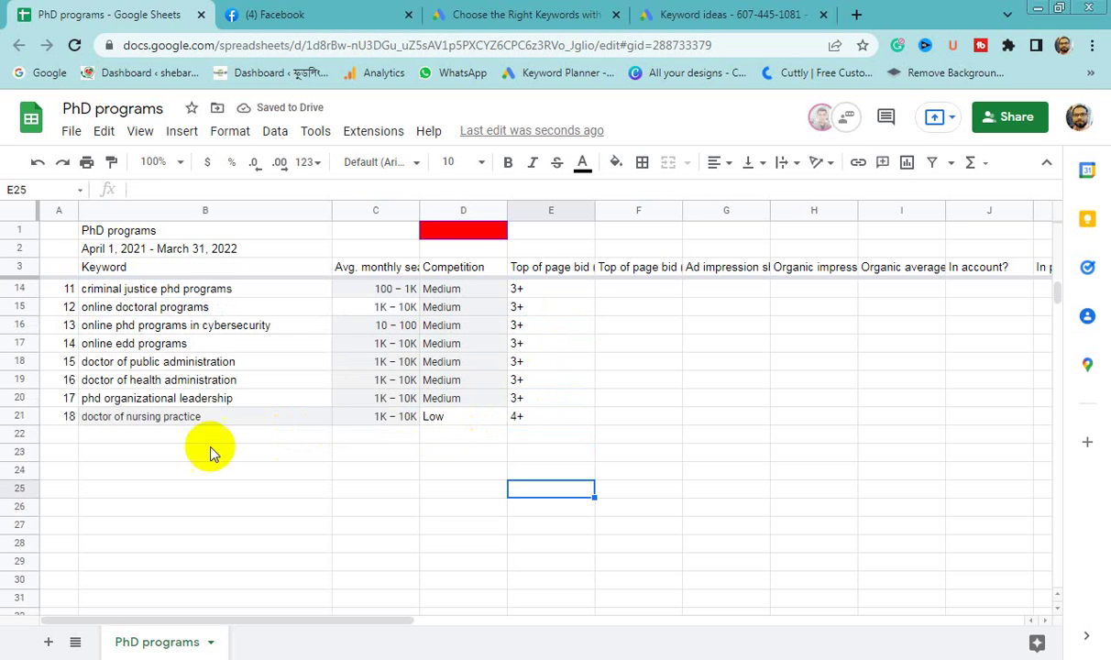
{"action": "left_click", "coordinate": [65, 438]}
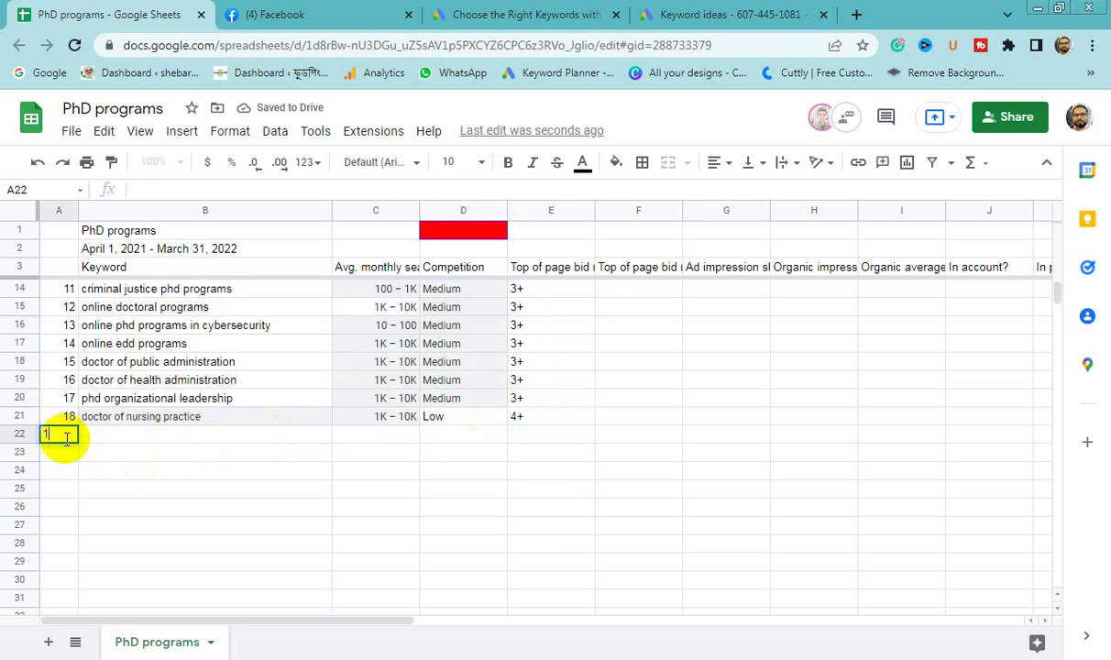
{"action": "key", "text": "Return"}
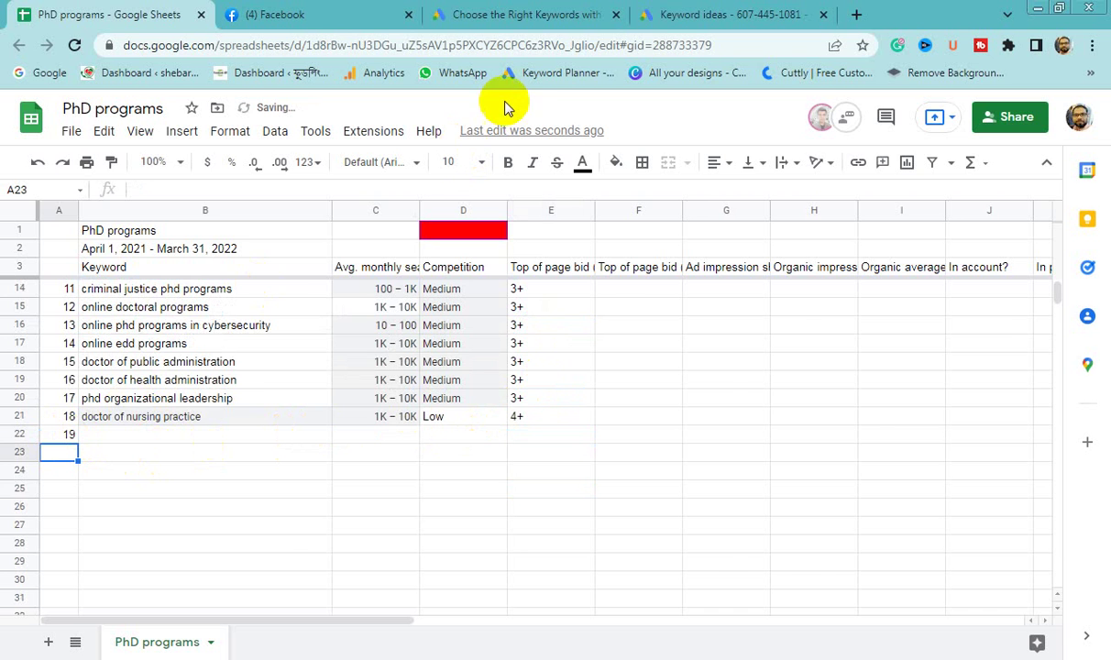
- Switch to the Keyword Planner ideas, find the "online edd programs" keyword in the results and copy its text
{"action": "left_click", "coordinate": [724, 14]}
{"action": "scroll", "coordinate": [495, 449], "scroll_direction": "down", "scroll_amount": 5}
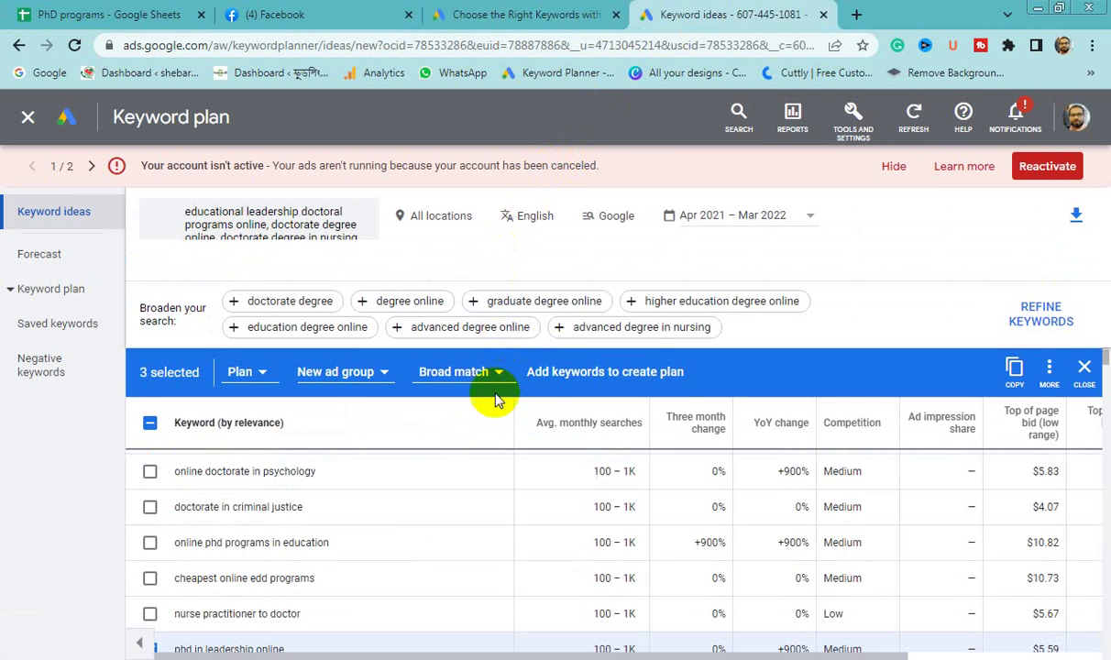
{"action": "scroll", "coordinate": [743, 527], "scroll_direction": "down", "scroll_amount": 3}
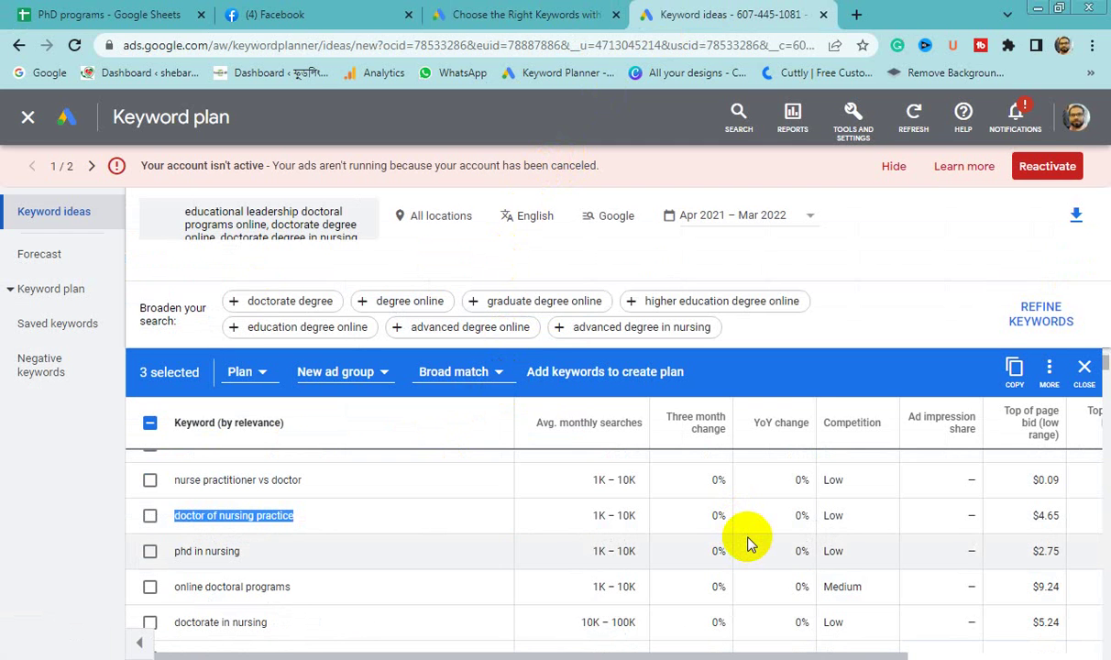
{"action": "scroll", "coordinate": [734, 545], "scroll_direction": "down", "scroll_amount": 3}
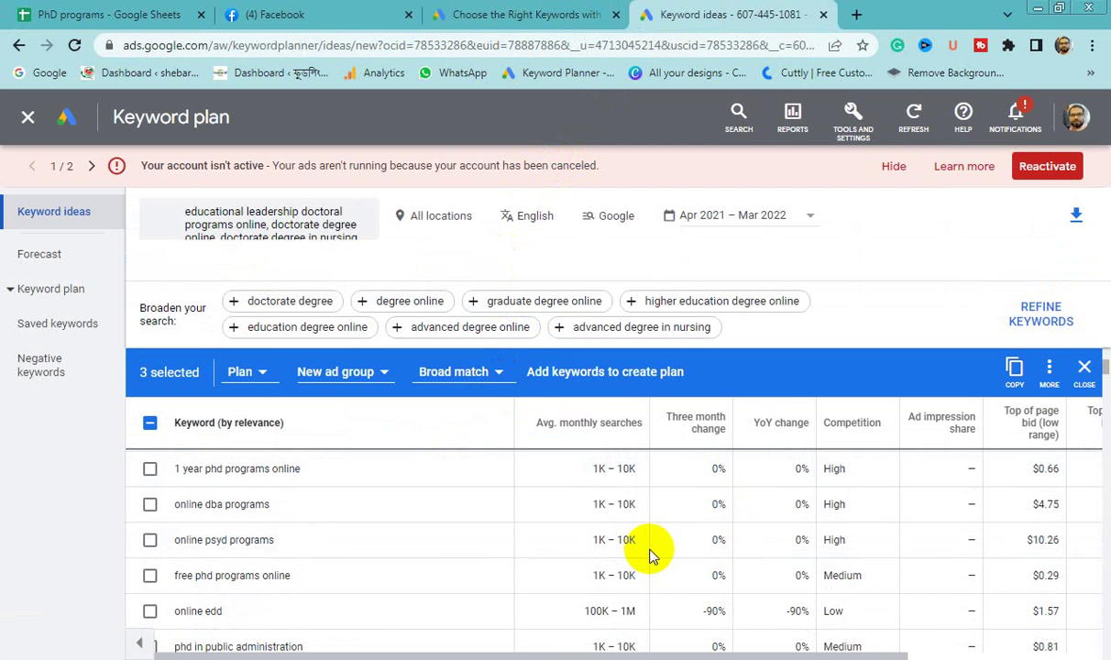
{"action": "scroll", "coordinate": [623, 591], "scroll_direction": "down", "scroll_amount": 2}
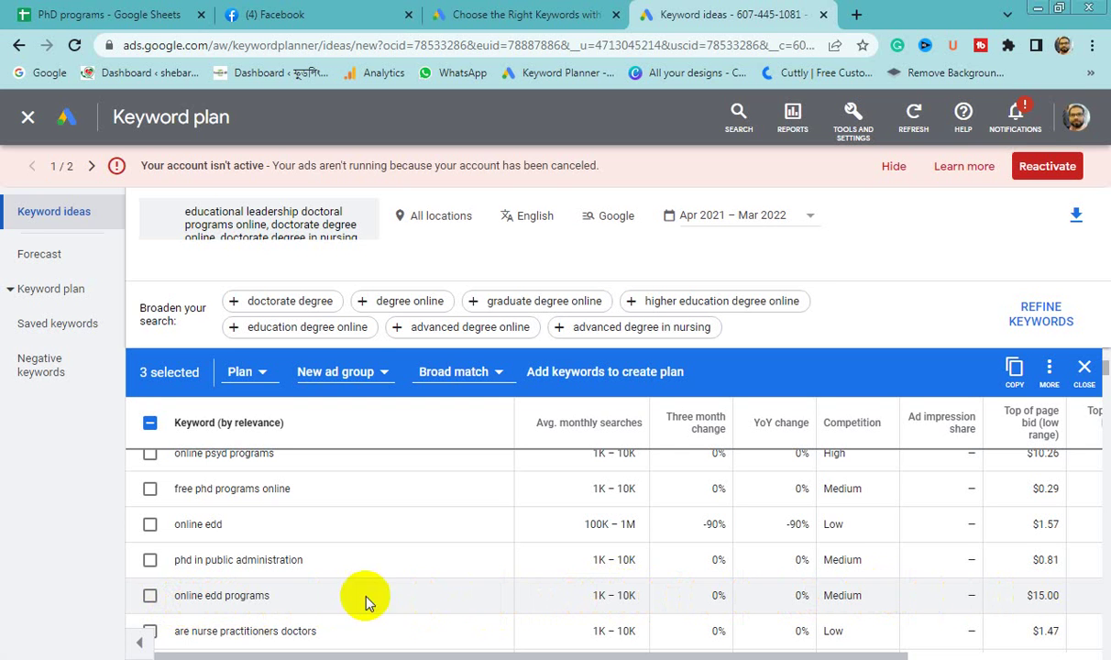
{"action": "left_click", "coordinate": [150, 597]}
{"action": "left_click_drag", "start_coordinate": [179, 595], "coordinate": [272, 596]}
{"action": "key", "text": "ctrl+c"}
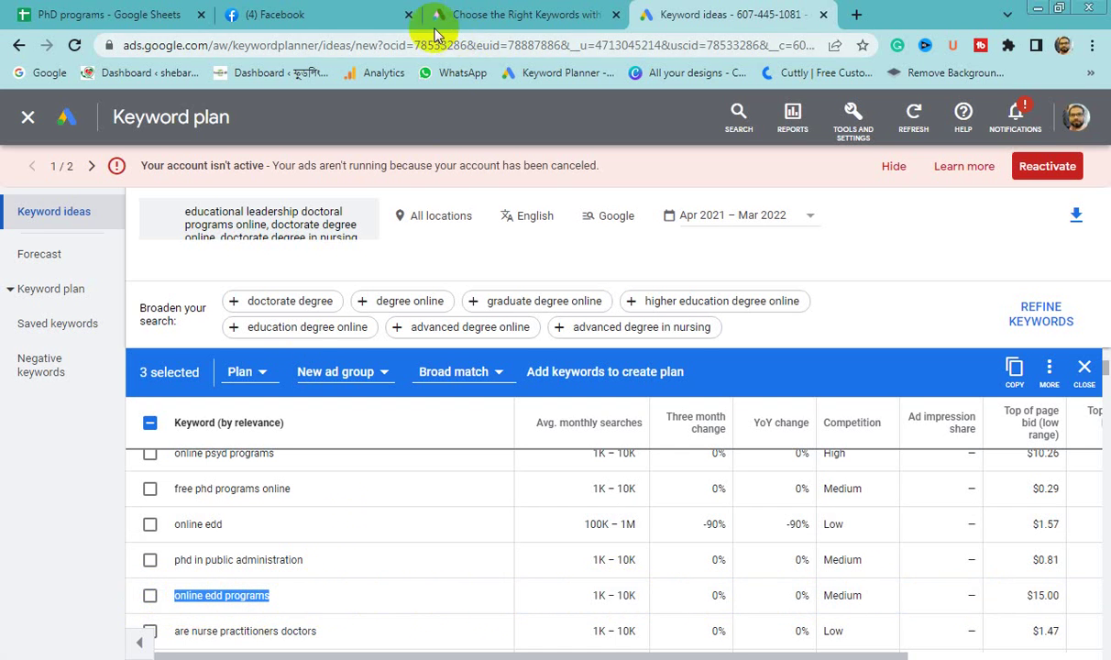
- Paste "online edd programs" into B22 of the PhD programs spreadsheet and return to the Keyword Planner ideas
{"action": "left_click", "coordinate": [116, 16]}
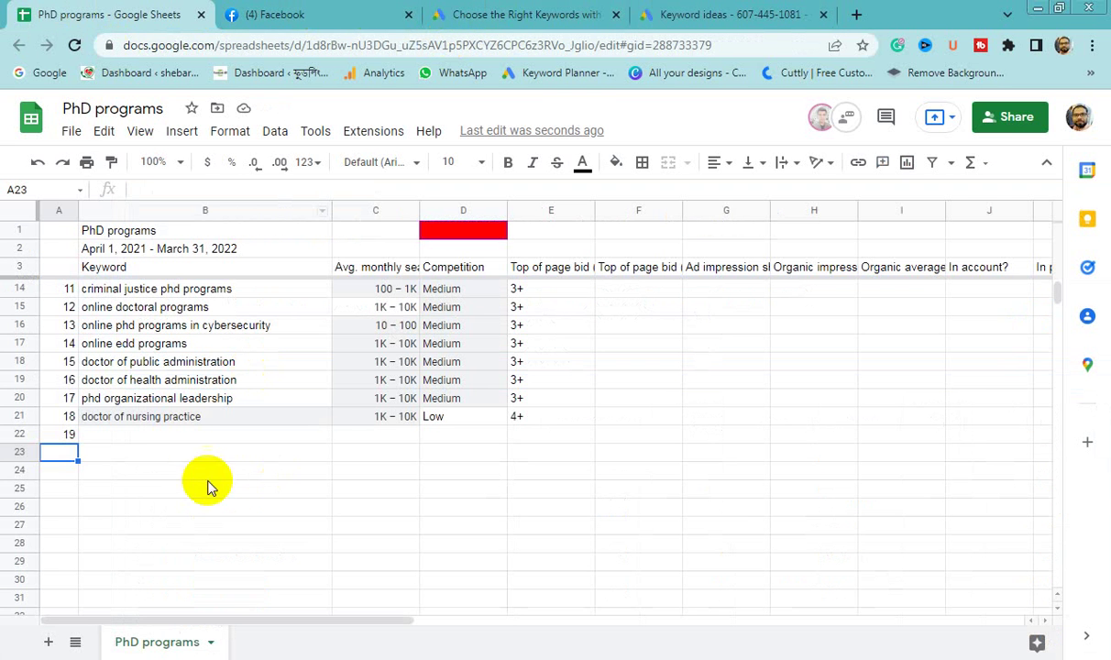
{"action": "left_click", "coordinate": [119, 437]}
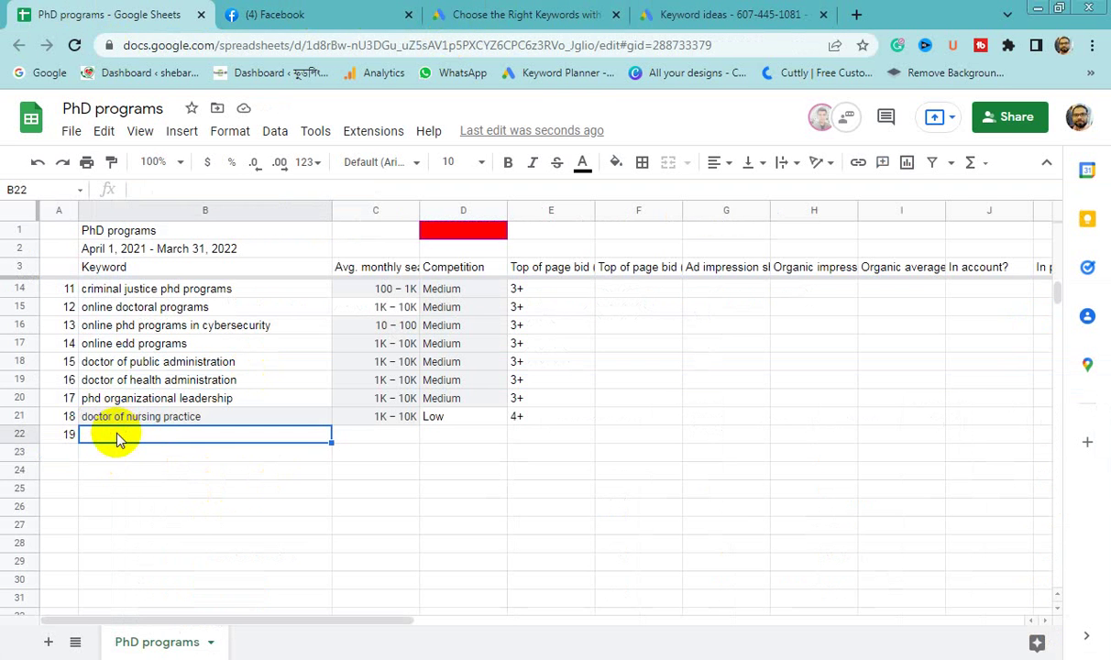
{"action": "key", "text": "ctrl+v"}
{"action": "key", "text": "Down"}
{"action": "scroll", "coordinate": [415, 458], "scroll_direction": "up", "scroll_amount": 4}
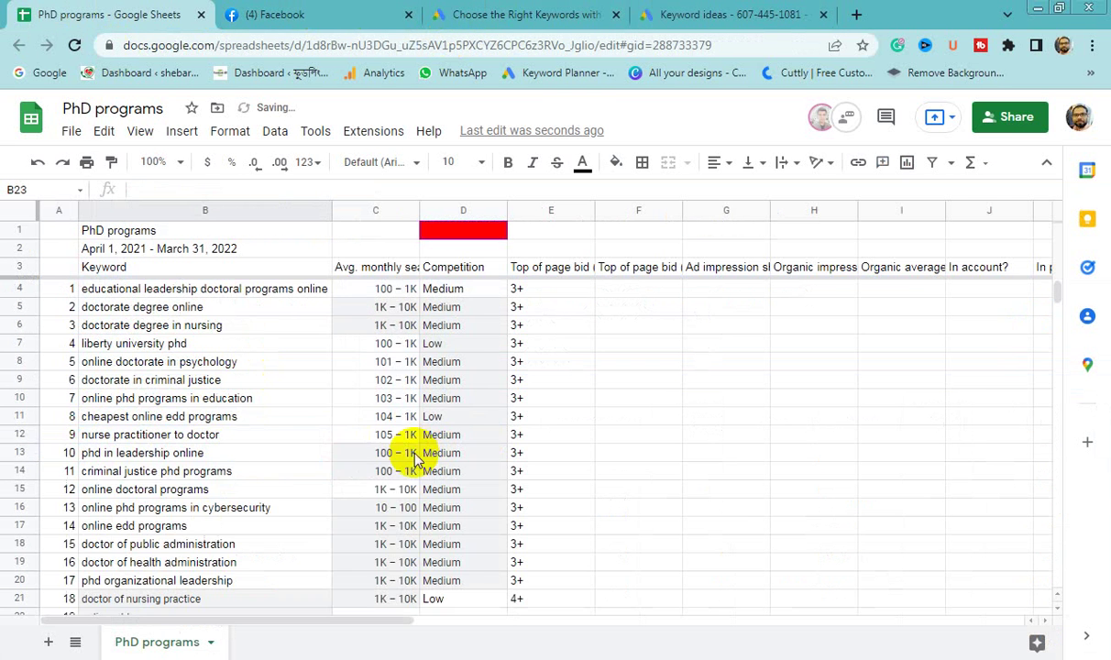
{"action": "scroll", "coordinate": [250, 454], "scroll_direction": "down", "scroll_amount": 4}
{"action": "scroll", "coordinate": [397, 451], "scroll_direction": "up", "scroll_amount": 3}
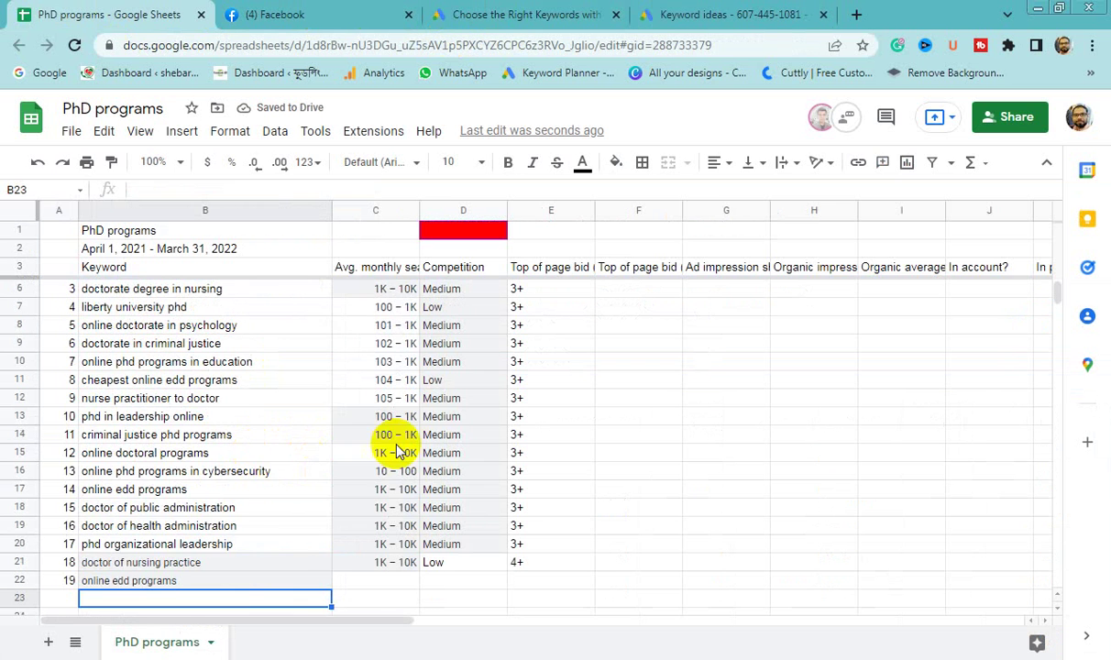
{"action": "scroll", "coordinate": [397, 451], "scroll_direction": "up", "scroll_amount": 1}
{"action": "left_click", "coordinate": [714, 14]}
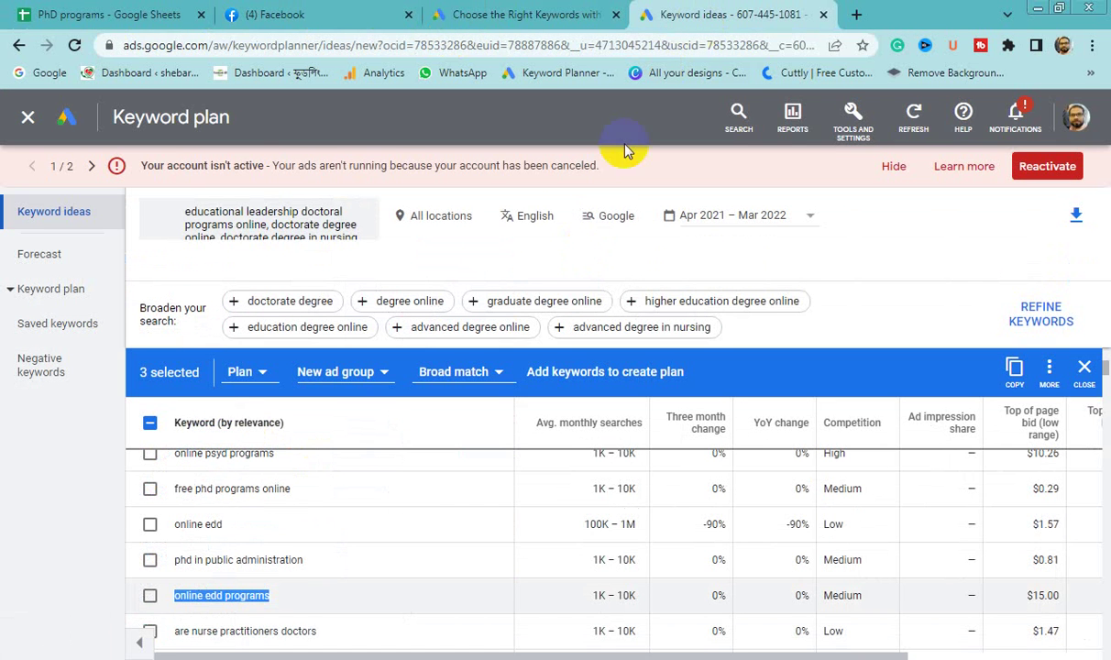